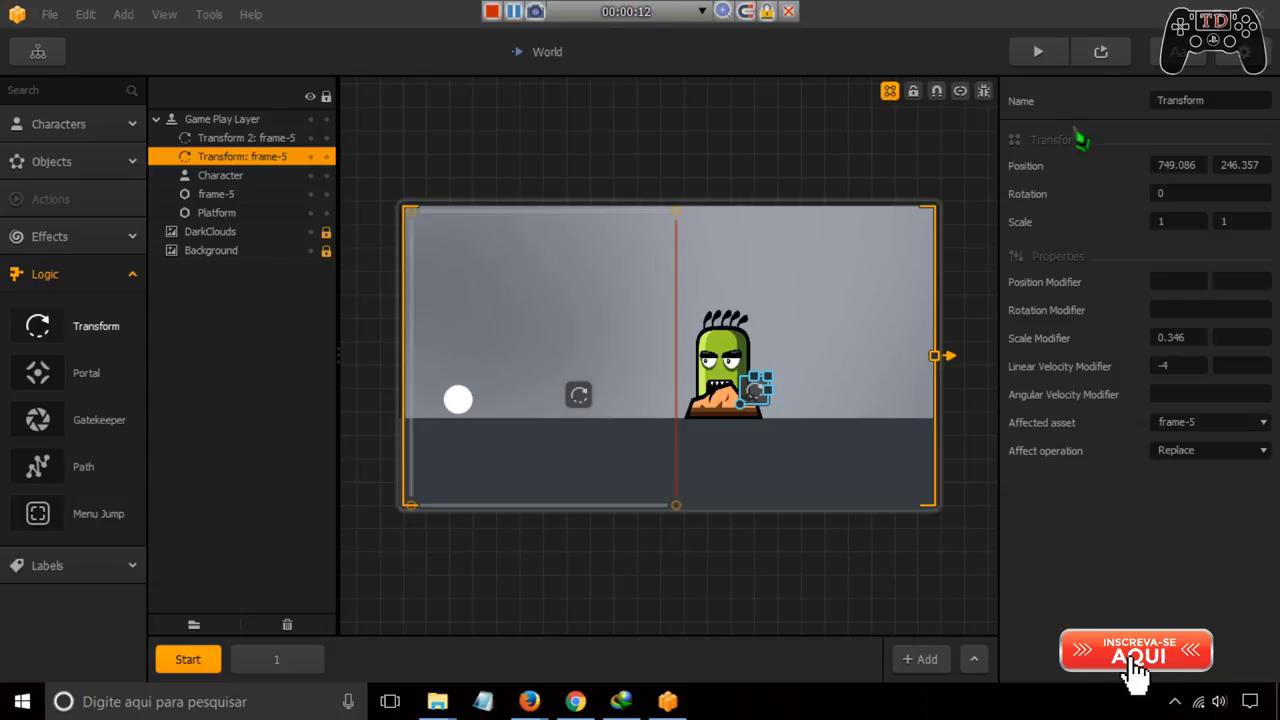
Preview the existing game with the green enemy, and close the preview
{"action": "left_click", "coordinate": [1099, 60]}
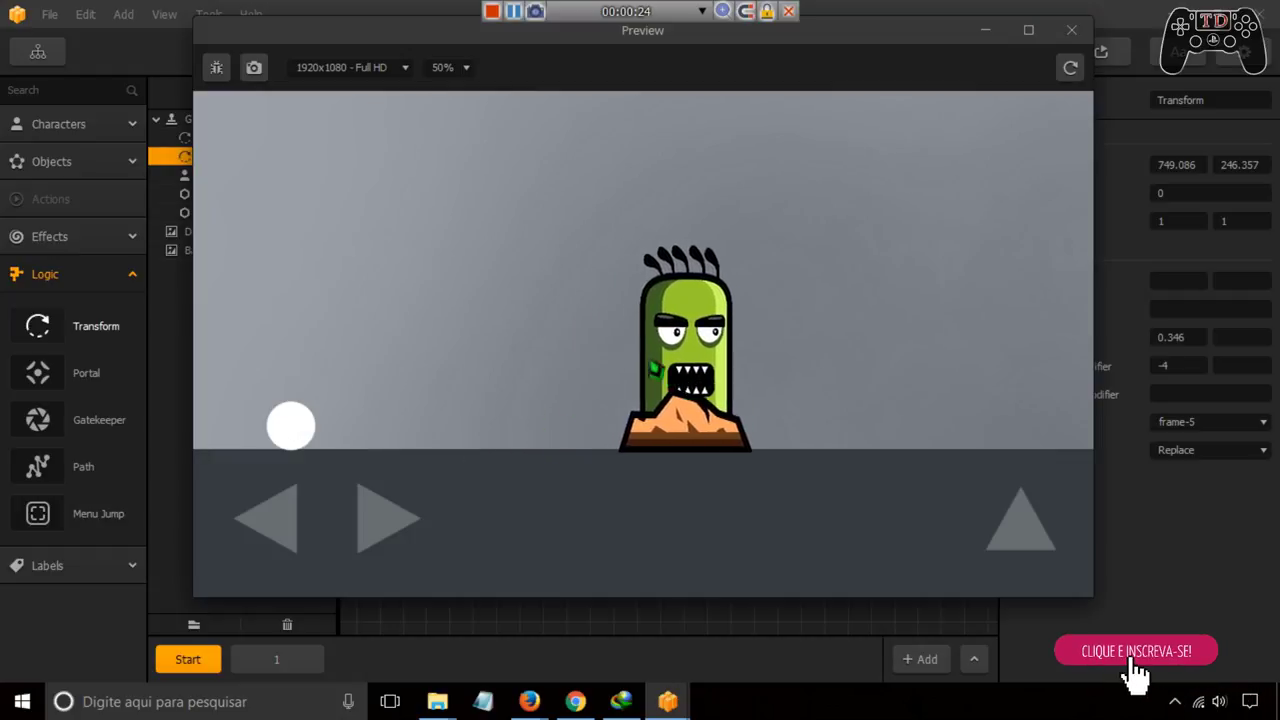
{"action": "left_click", "coordinate": [1071, 30]}
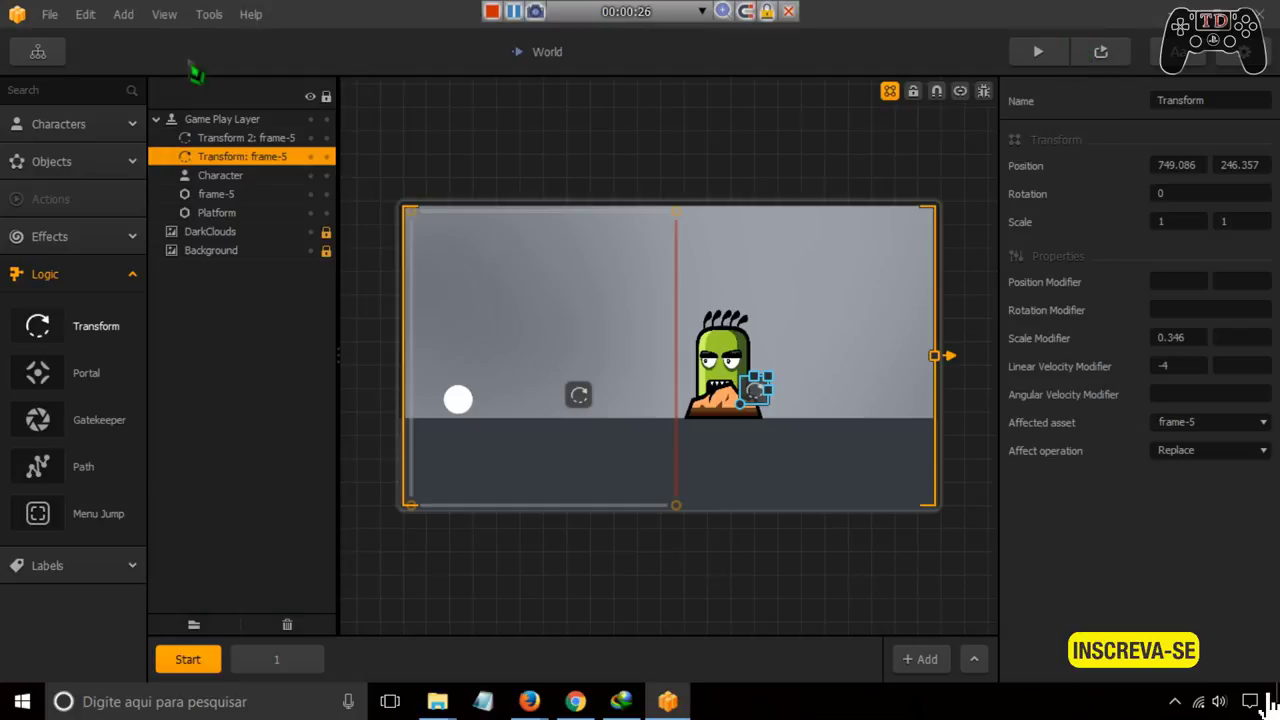
Start a new project, discarding the unsaved changes in the current one
{"action": "left_click", "coordinate": [49, 14]}
{"action": "left_click", "coordinate": [62, 48]}
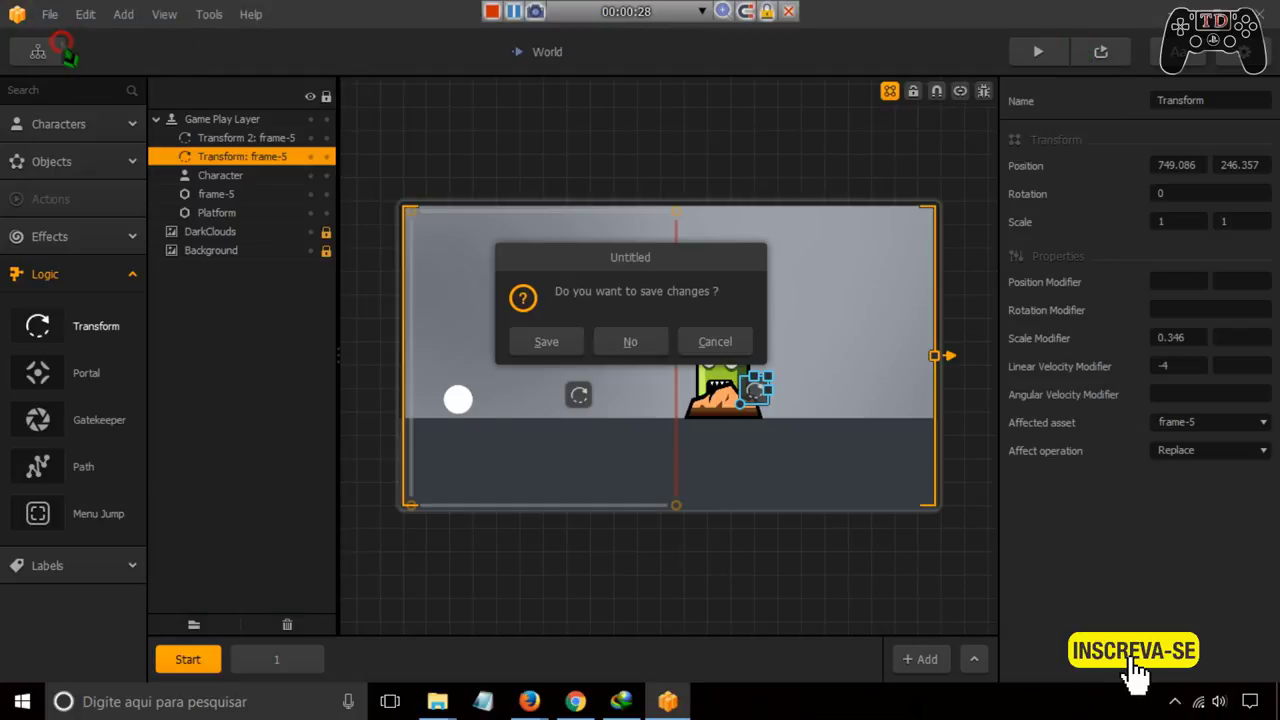
{"action": "left_click", "coordinate": [630, 341]}
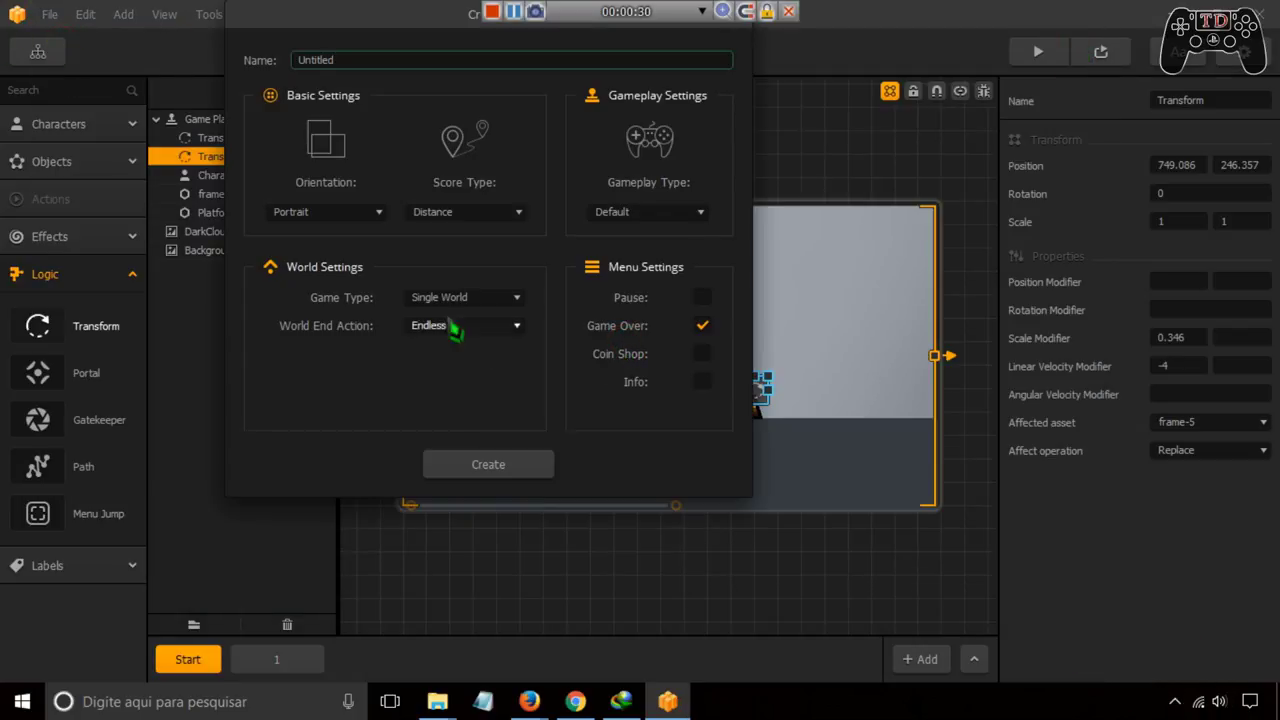
Create the project with Landscape orientation, Coins Collected scoring and the Platformer gameplay type
{"action": "left_click", "coordinate": [365, 220]}
{"action": "left_click", "coordinate": [357, 213]}
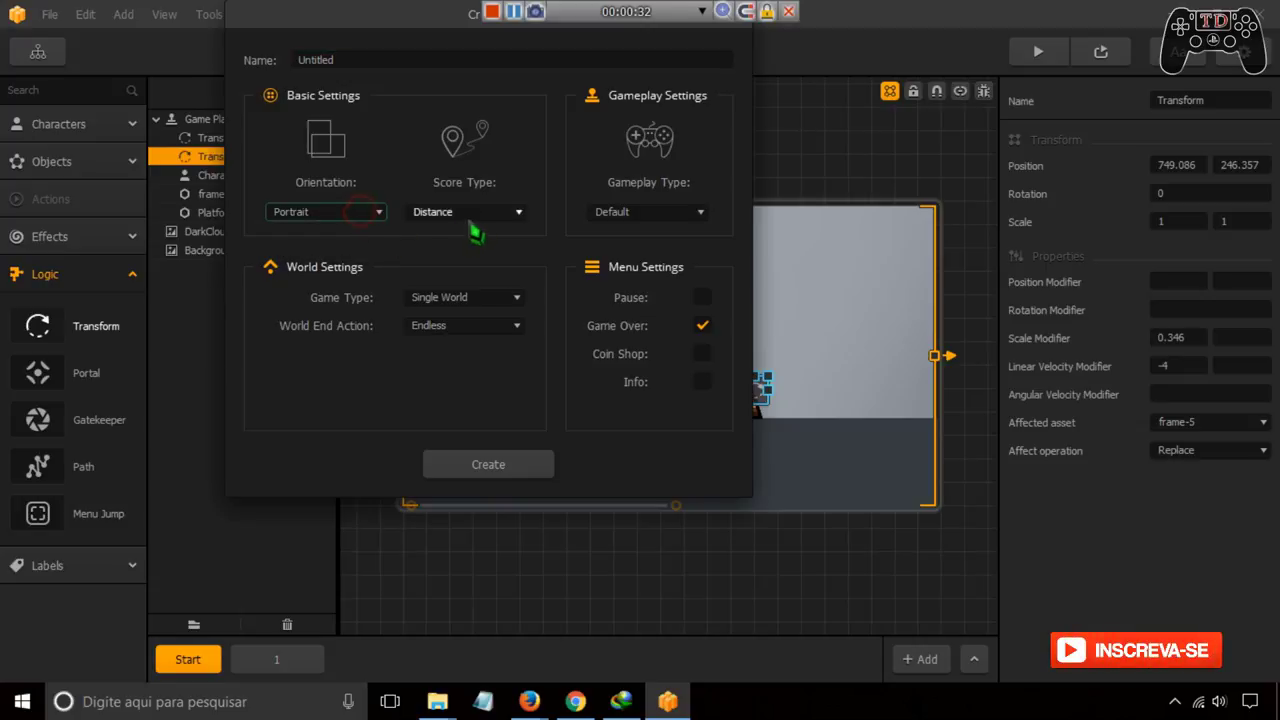
{"action": "left_click", "coordinate": [318, 251]}
{"action": "left_click", "coordinate": [442, 214]}
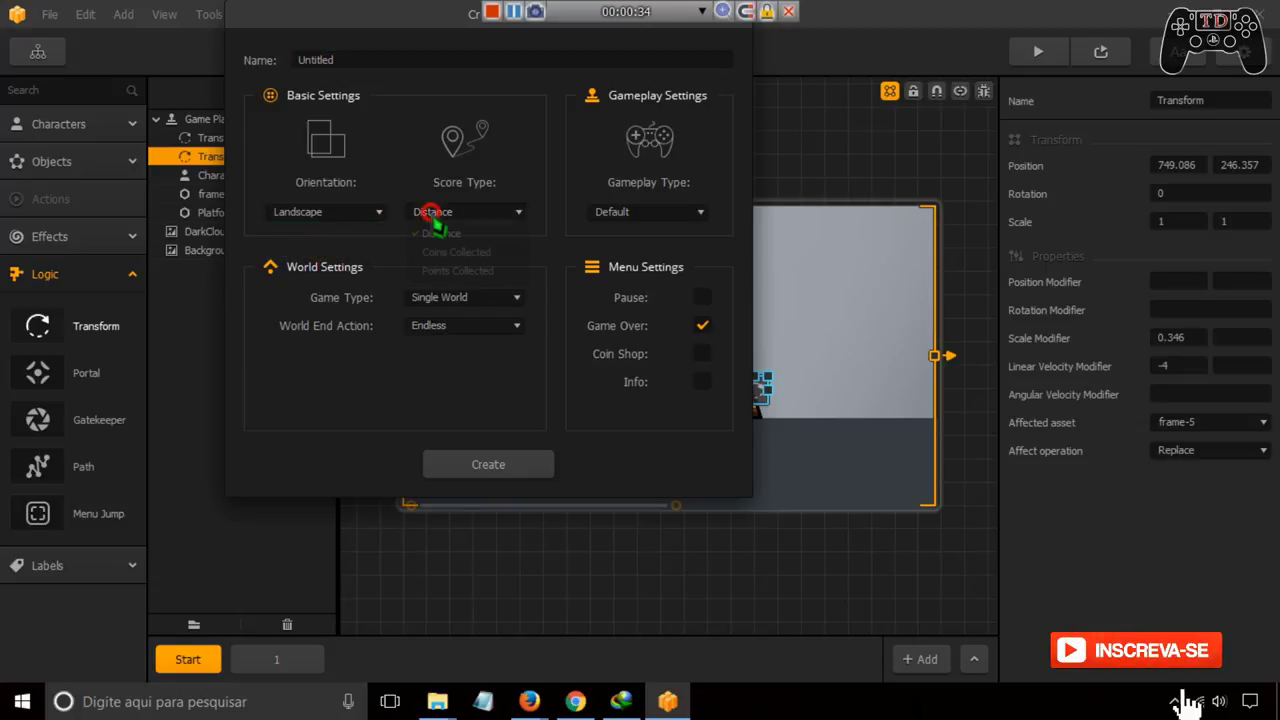
{"action": "left_click", "coordinate": [450, 251]}
{"action": "left_click", "coordinate": [612, 212]}
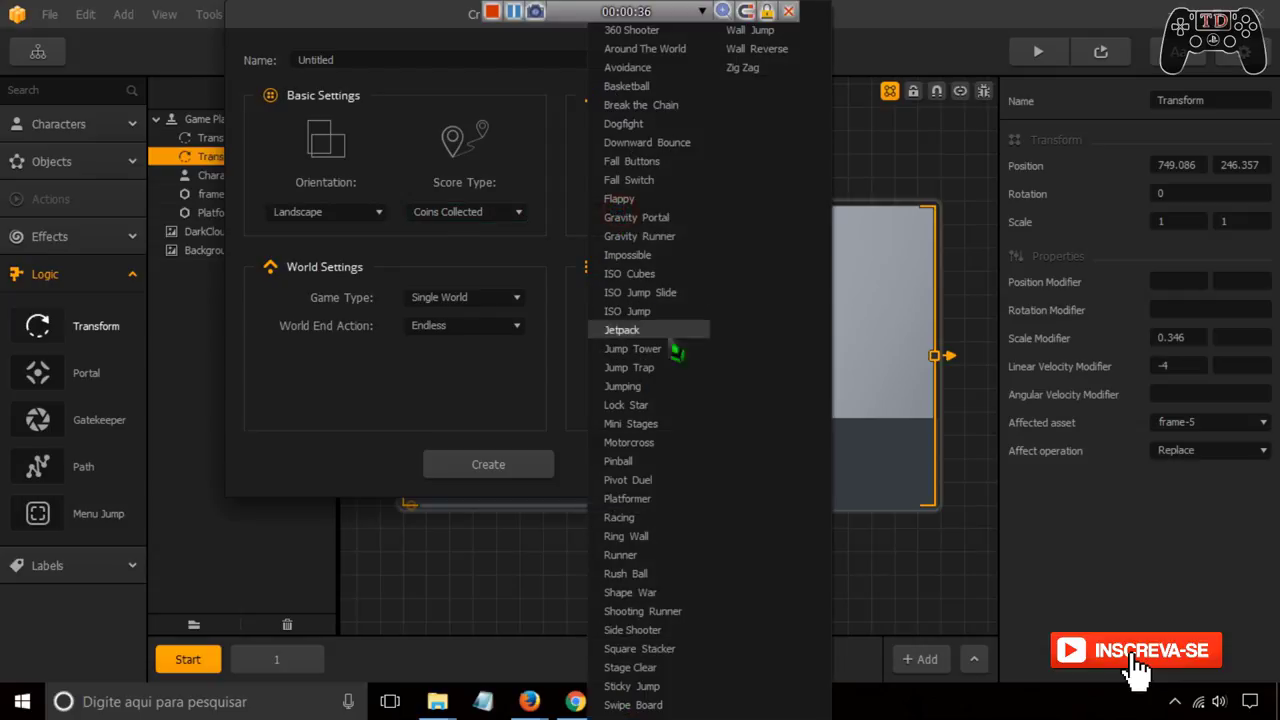
{"action": "left_click", "coordinate": [662, 500]}
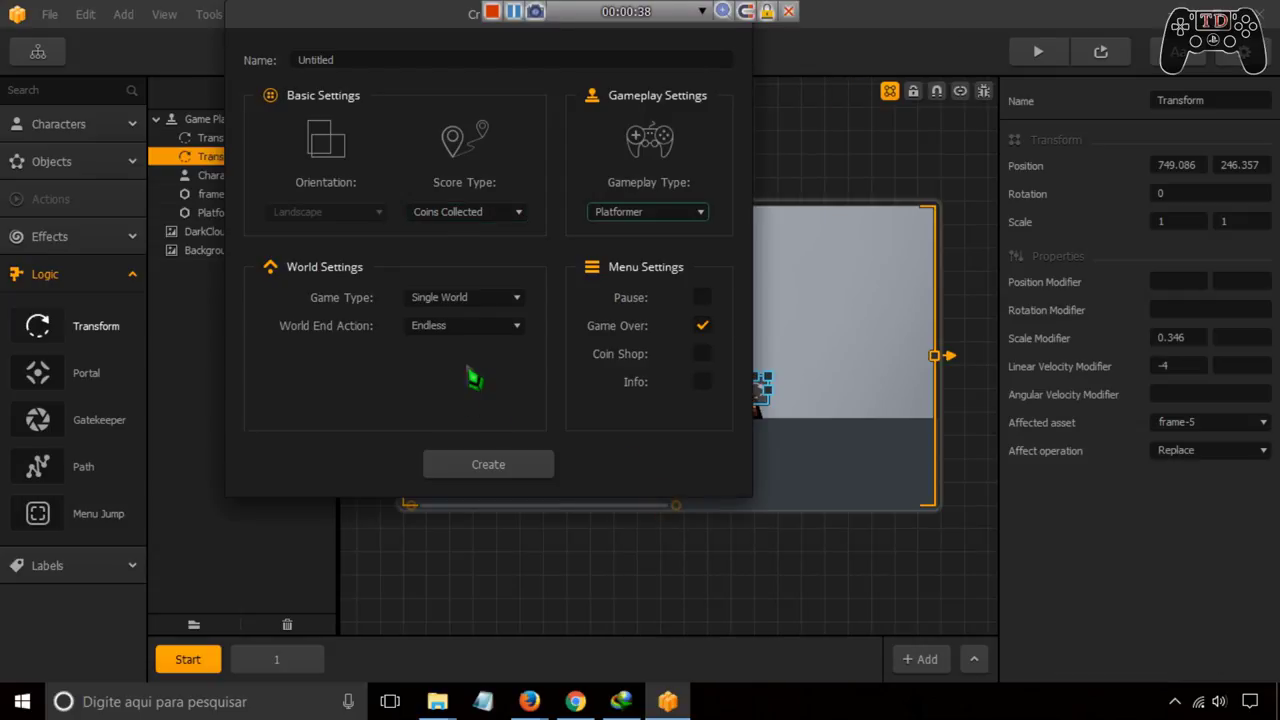
{"action": "left_click", "coordinate": [505, 470]}
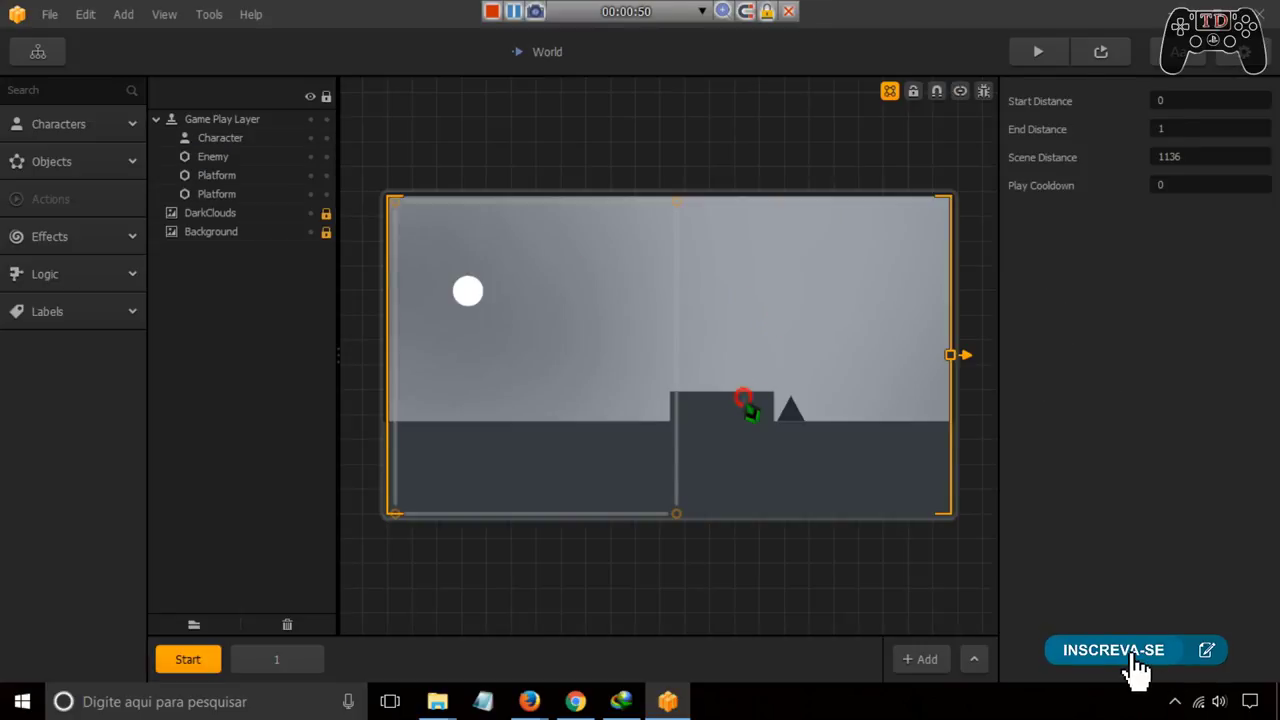
Delete the small raised platform and the default triangular enemy from the scene
{"action": "left_click", "coordinate": [216, 175]}
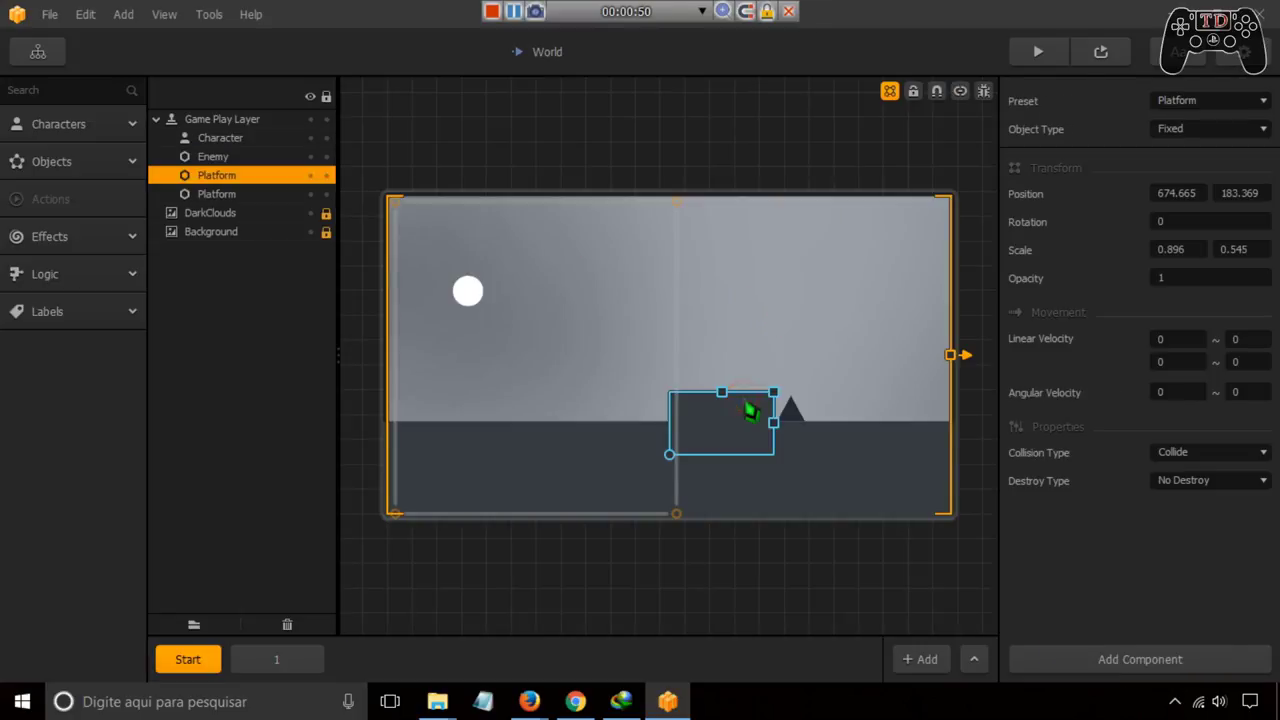
{"action": "key", "text": "Delete"}
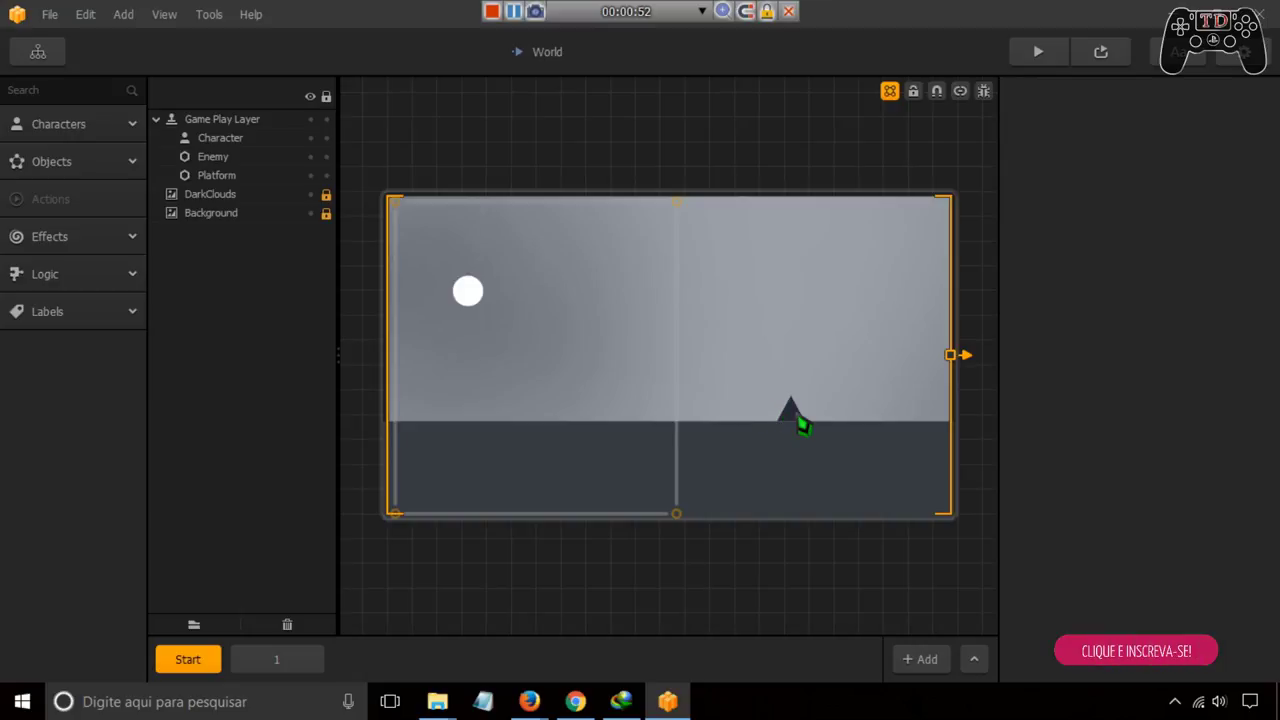
{"action": "left_click", "coordinate": [212, 156]}
{"action": "key", "text": "Delete"}
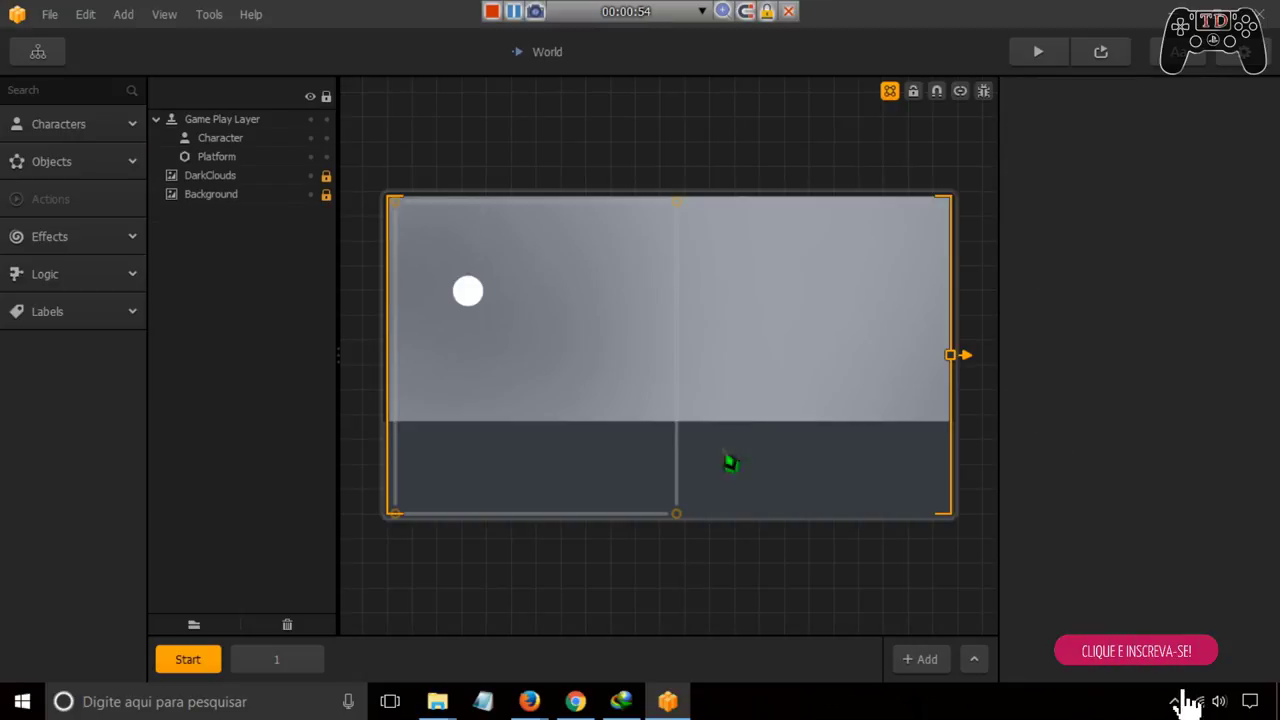
Import frame-1.png through frame-8.png from the Maluquinho folder into the scene as one animated Object
{"action": "mouse_move", "coordinate": [437, 701]}
{"action": "left_click", "coordinate": [720, 646]}
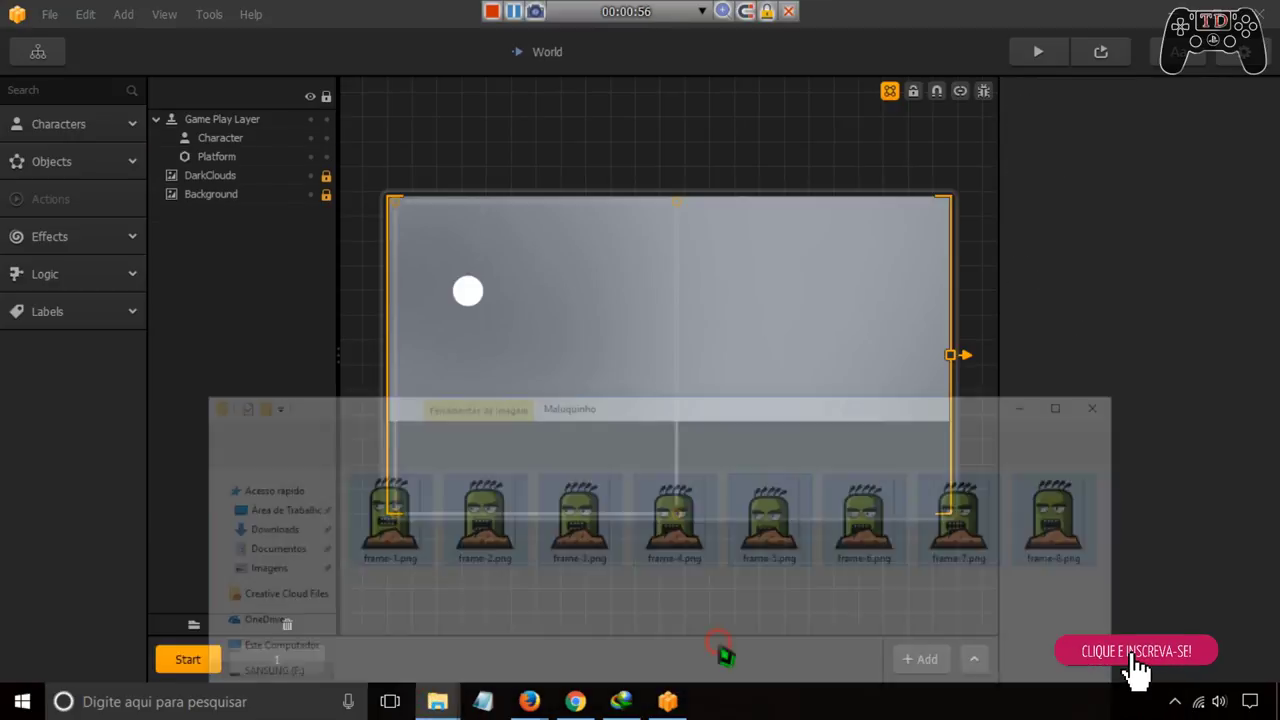
{"action": "left_click_drag", "start_coordinate": [395, 485], "coordinate": [826, 246]}
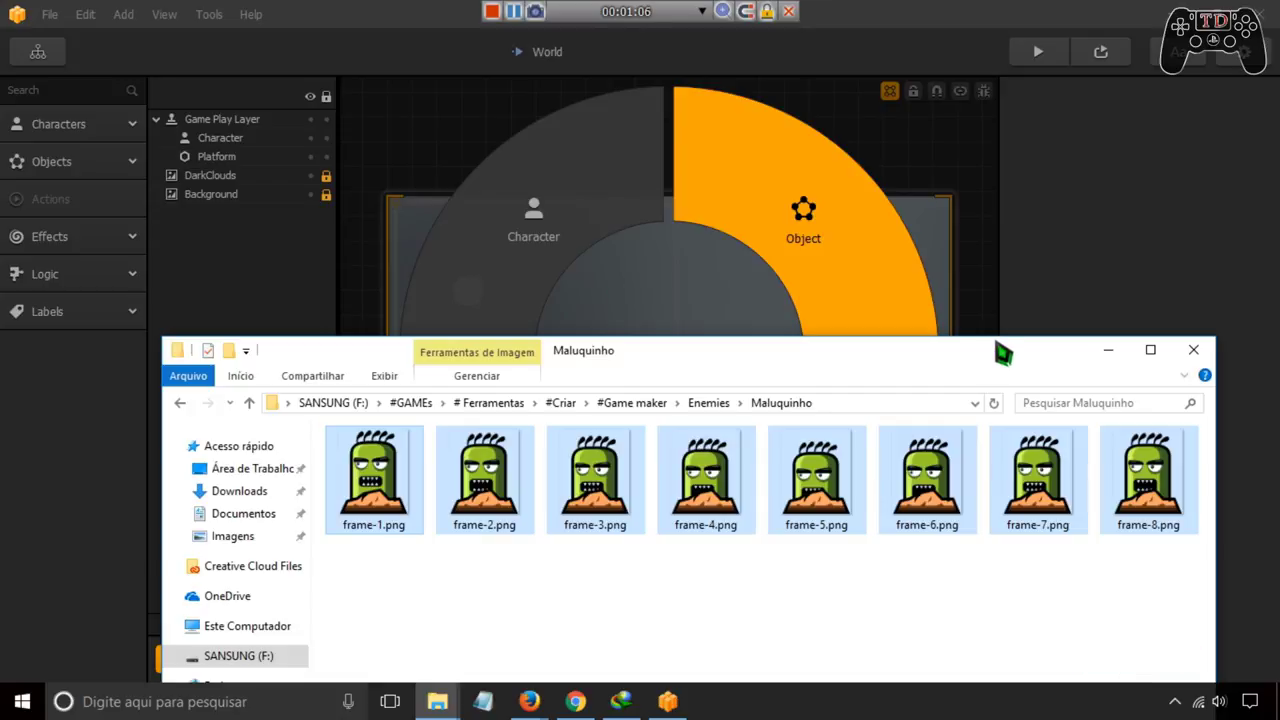
{"action": "left_click_drag", "start_coordinate": [1003, 352], "coordinate": [1003, 352]}
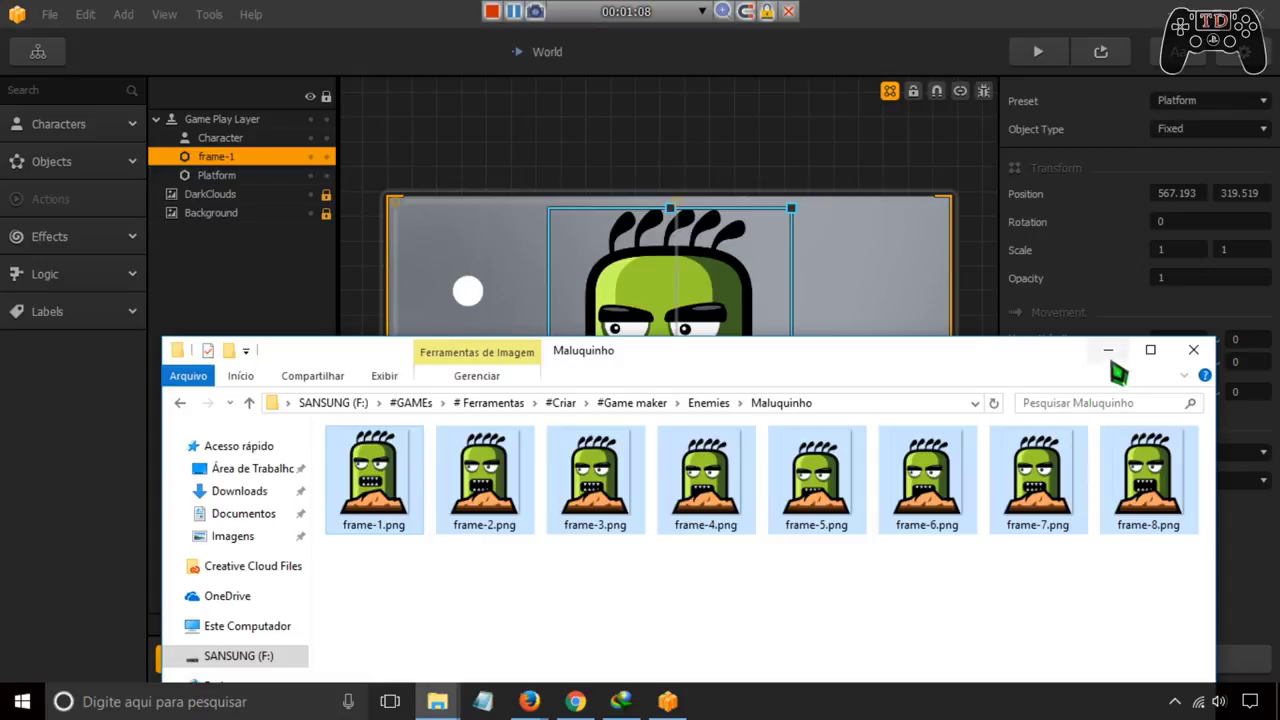
{"action": "left_click", "coordinate": [1108, 349]}
Shrink the frame-1 monster to a scale of about 0.31 by 0.37 near the ground and assign it the Enemy preset
{"action": "left_click_drag", "start_coordinate": [791, 208], "coordinate": [707, 299]}
{"action": "left_click_drag", "start_coordinate": [664, 346], "coordinate": [664, 352]}
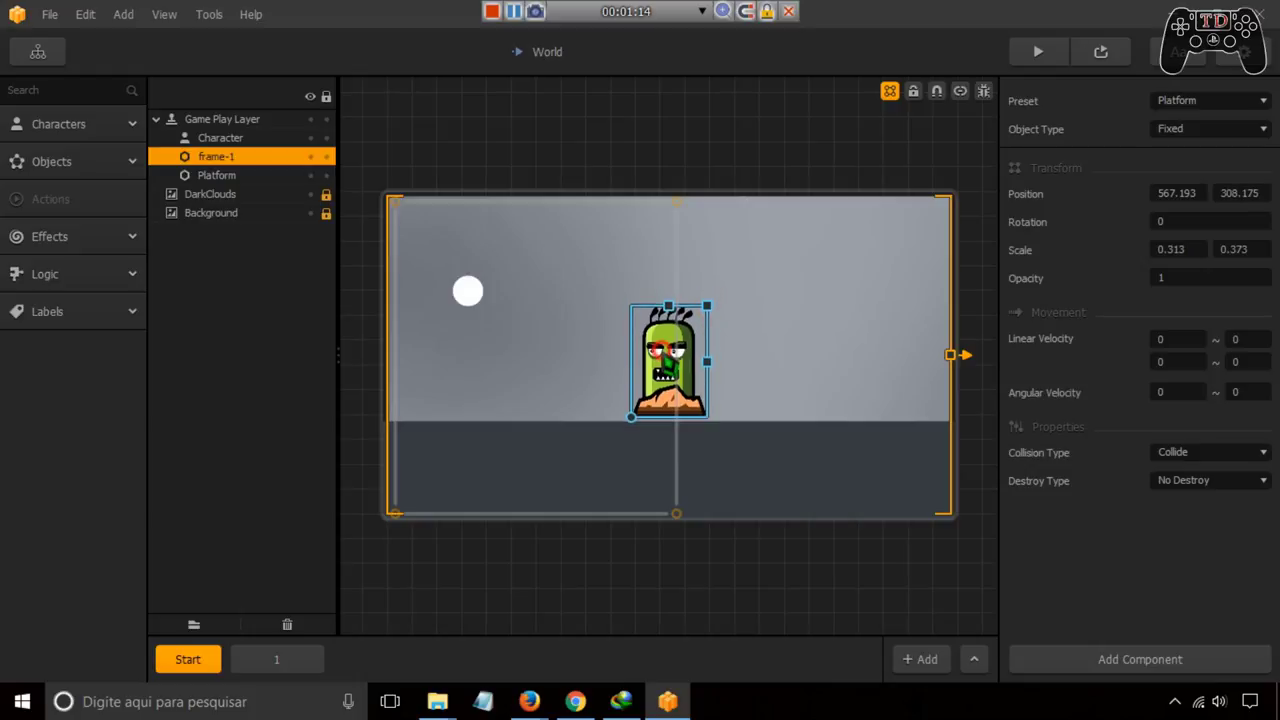
{"action": "left_click", "coordinate": [1180, 106]}
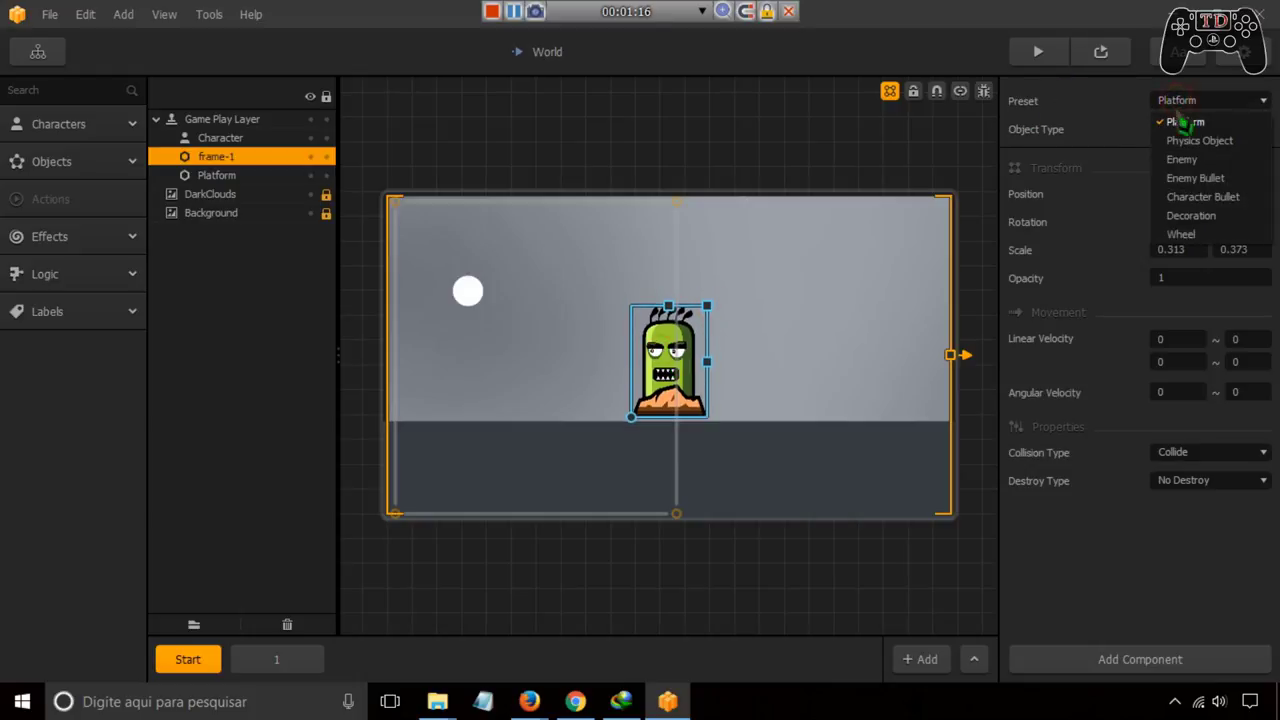
{"action": "left_click", "coordinate": [1190, 160]}
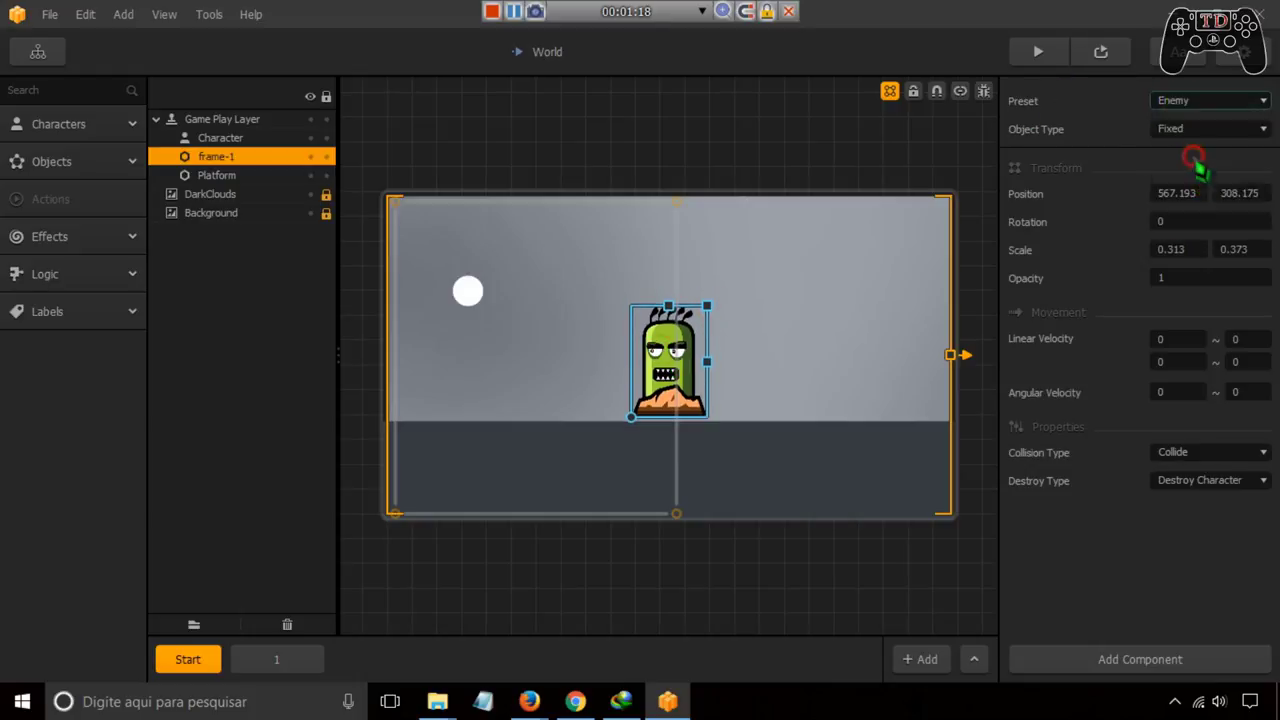
Preview the game, and lower the monster onto the ground at position about 573, 297
{"action": "left_click", "coordinate": [1104, 56]}
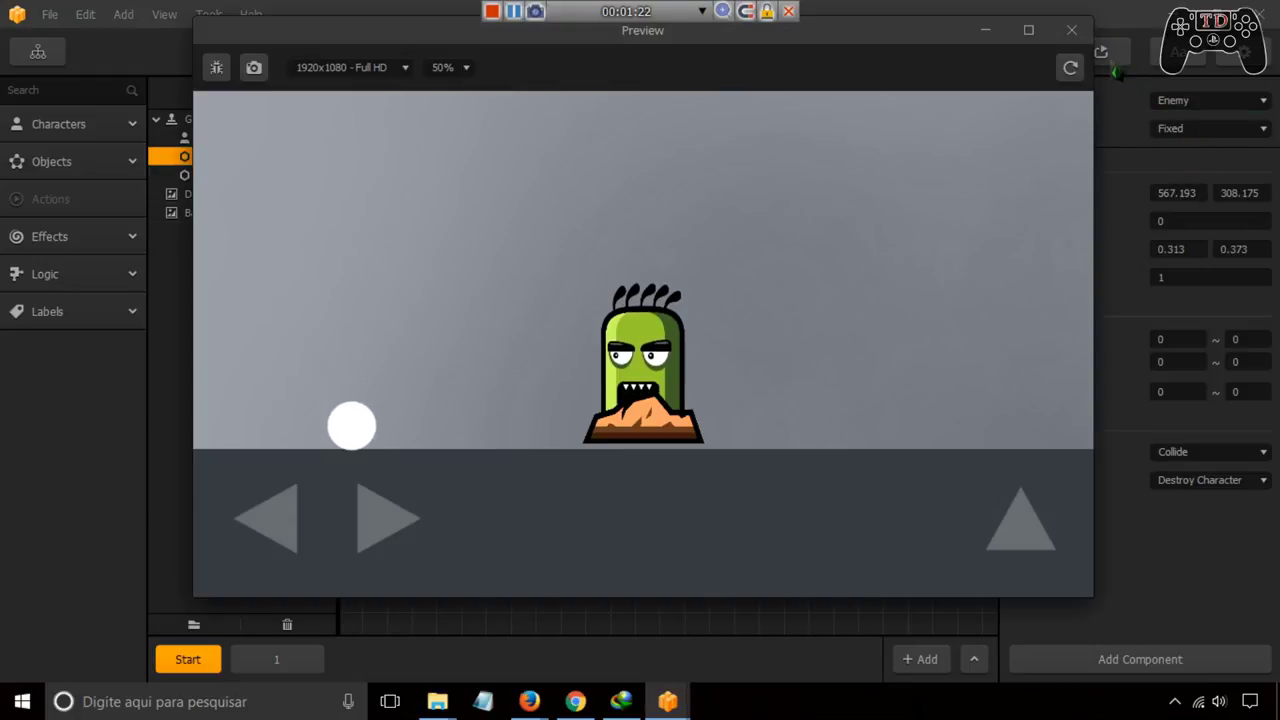
{"action": "left_click", "coordinate": [1071, 30]}
{"action": "left_click_drag", "start_coordinate": [668, 360], "coordinate": [671, 366]}
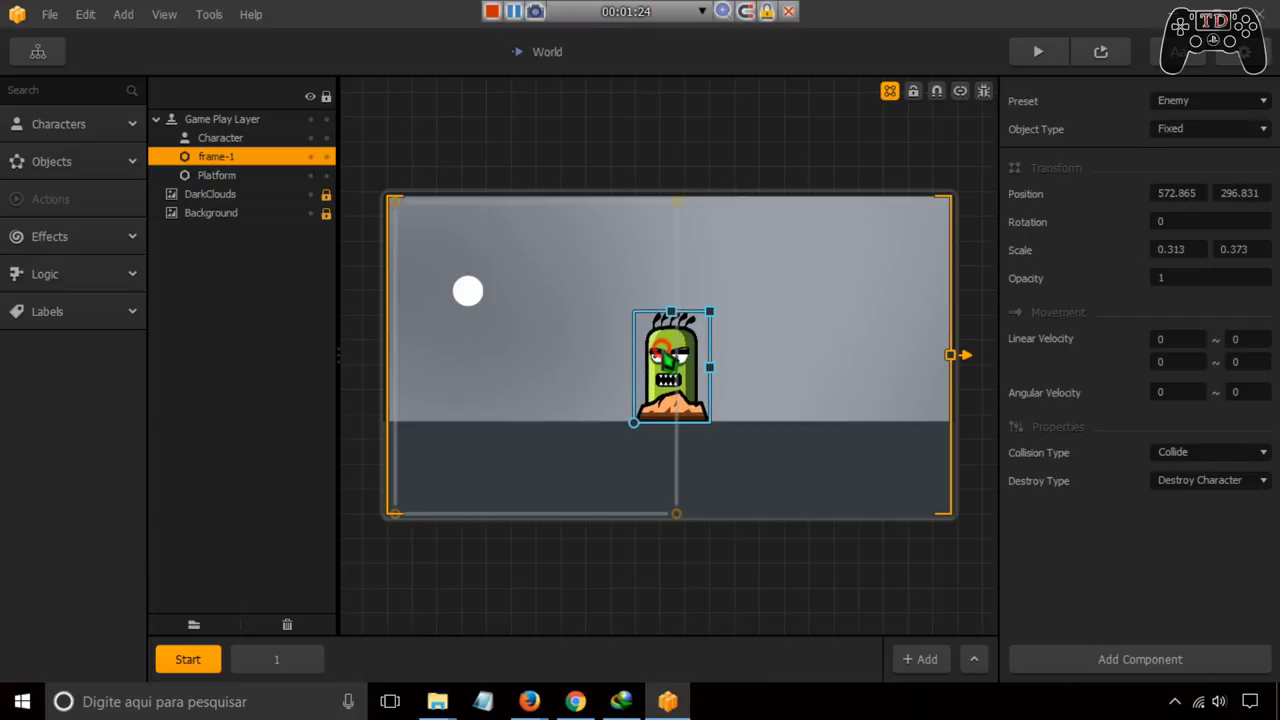
Inspect the collision shape of the frame-1 asset and preview the game against it
{"action": "left_click", "coordinate": [52, 161]}
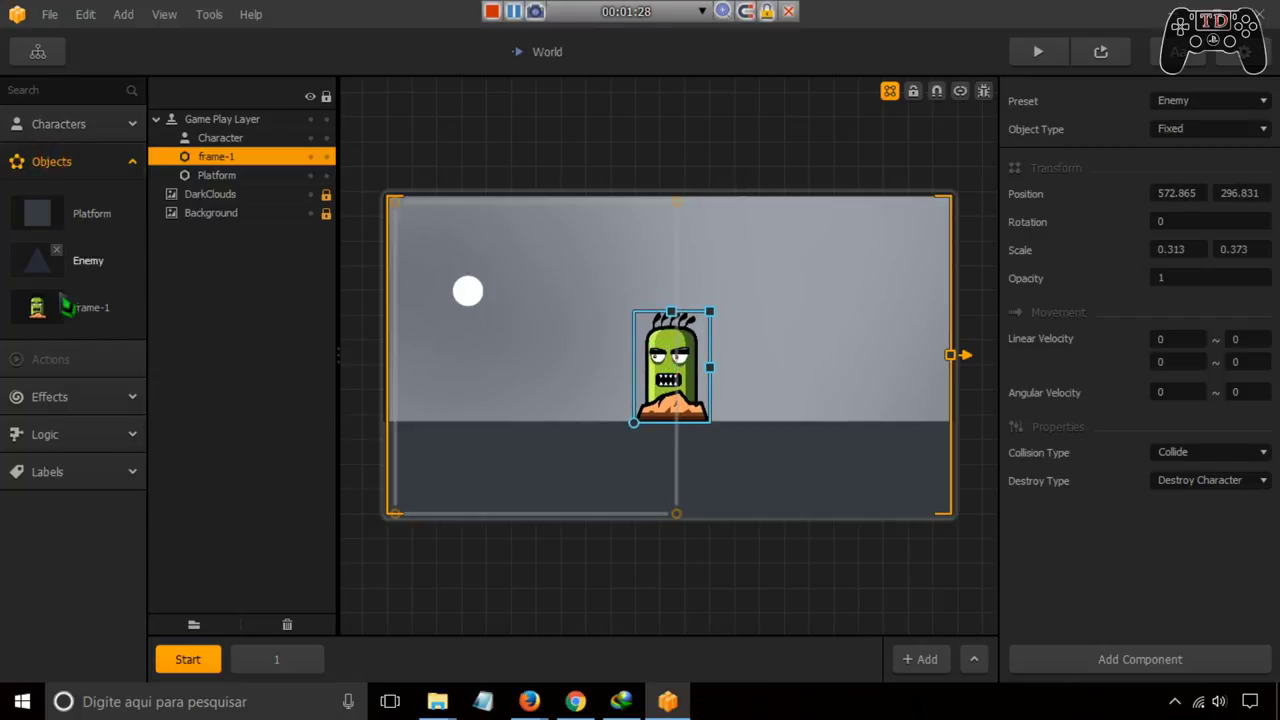
{"action": "left_click", "coordinate": [40, 308]}
{"action": "left_click", "coordinate": [38, 308]}
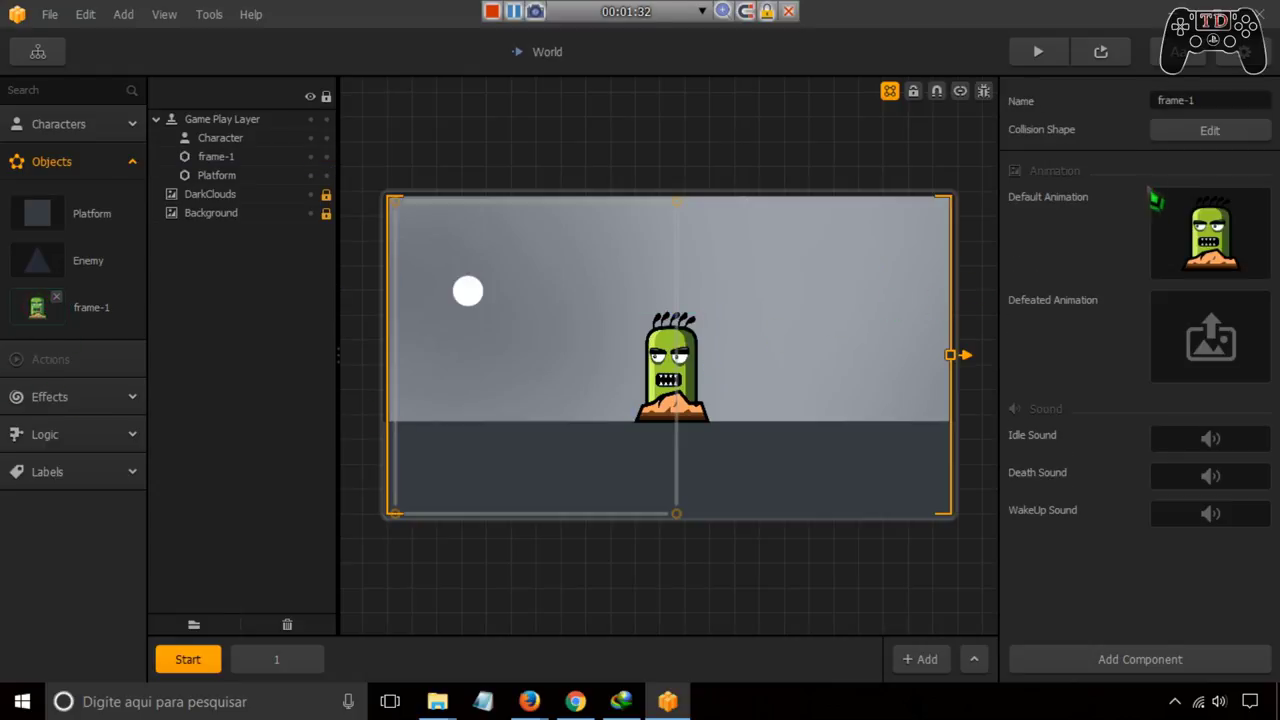
{"action": "left_click", "coordinate": [1208, 132]}
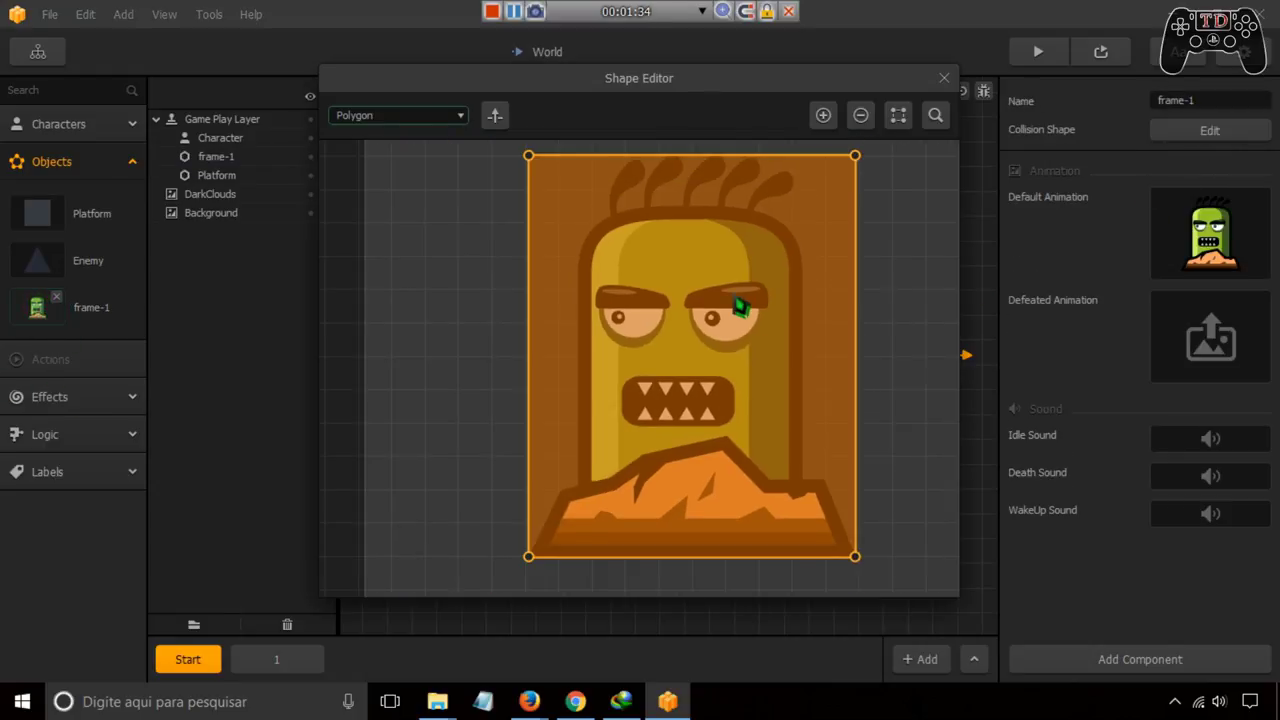
{"action": "scroll", "coordinate": [740, 307], "scroll_direction": "down", "scroll_amount": 1}
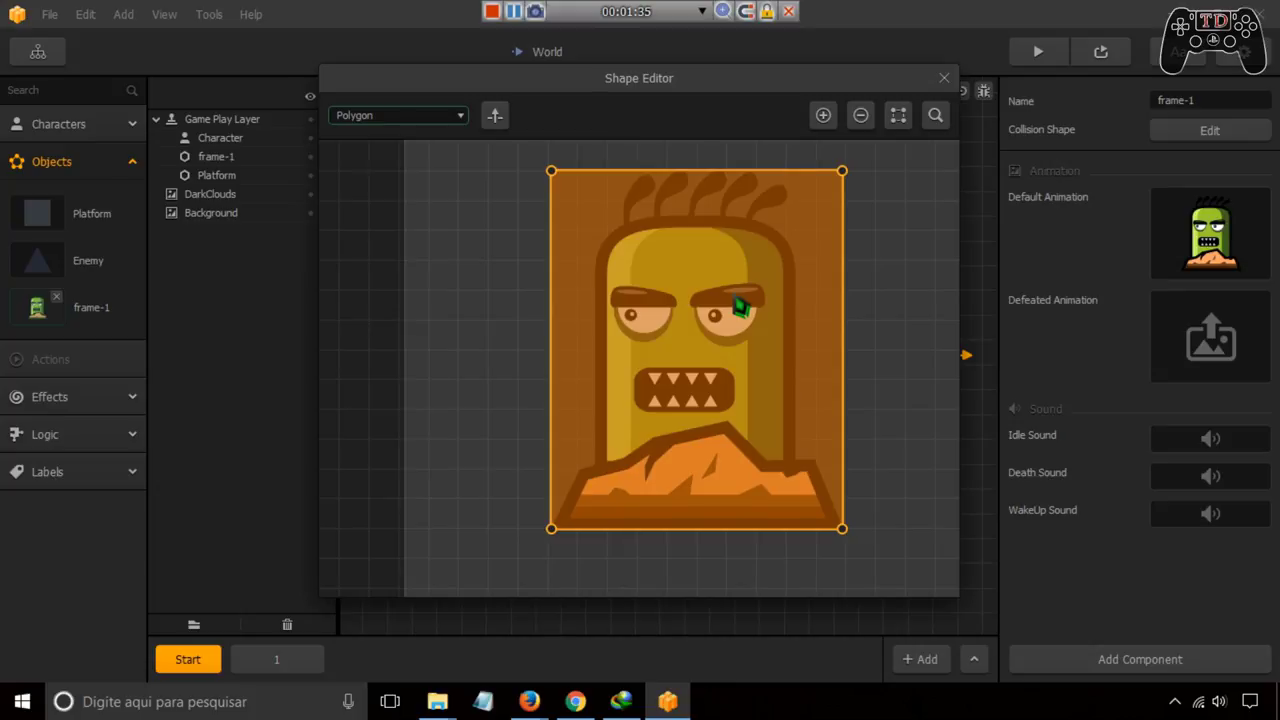
{"action": "left_click", "coordinate": [1105, 53]}
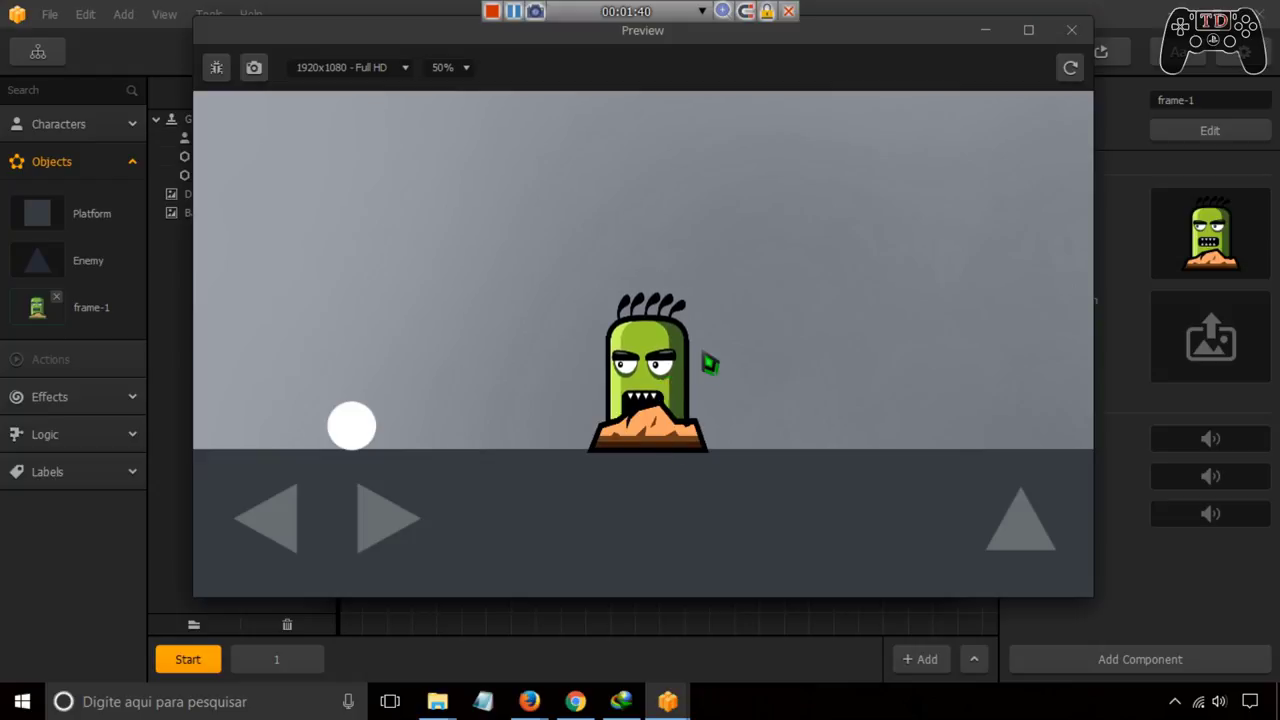
{"action": "left_click", "coordinate": [1071, 30]}
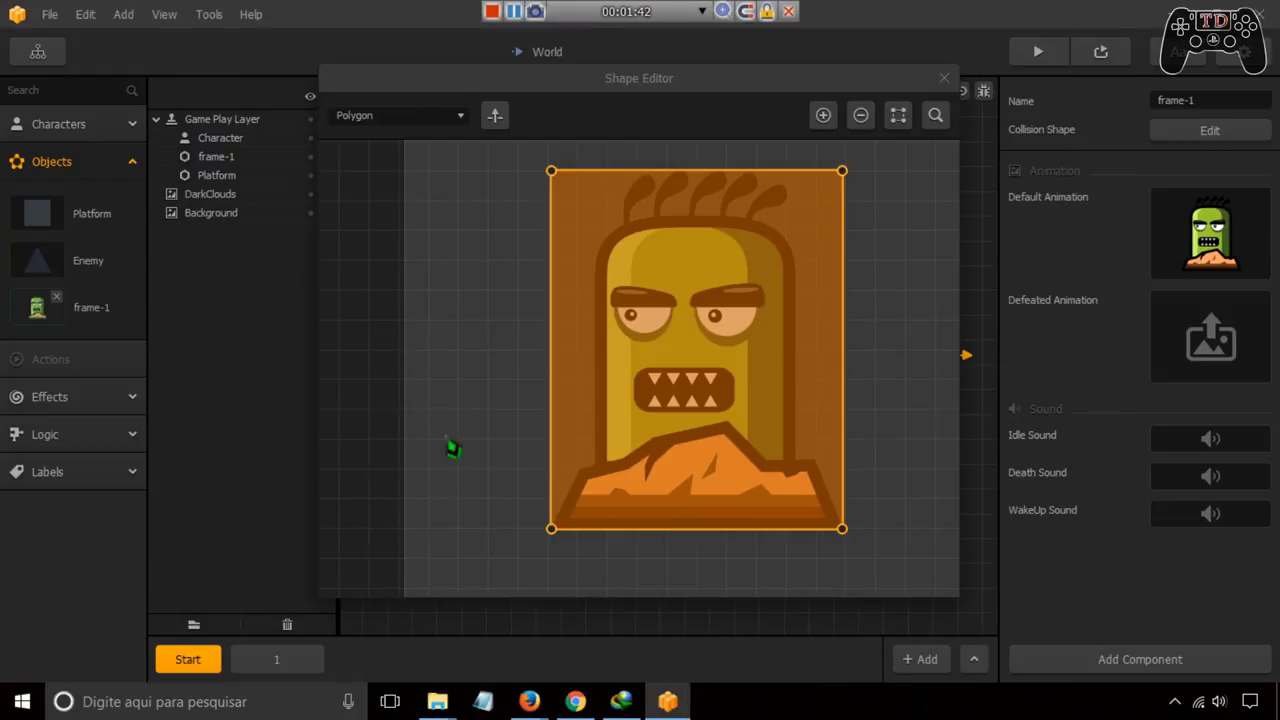
{"action": "left_click", "coordinate": [943, 78]}
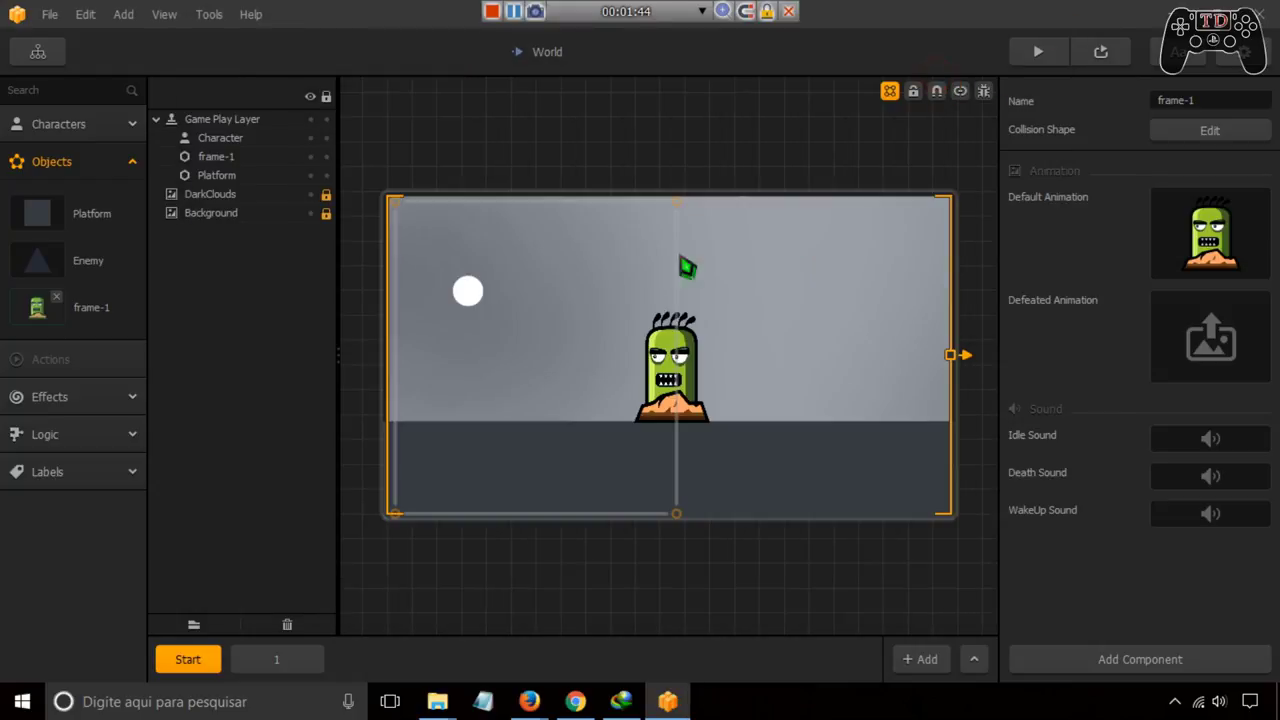
Add a Transform logic object at about 851, 227 and move the monster beside it to about 766, 299
{"action": "left_click", "coordinate": [70, 397]}
{"action": "left_click", "coordinate": [72, 398]}
{"action": "left_click", "coordinate": [70, 434]}
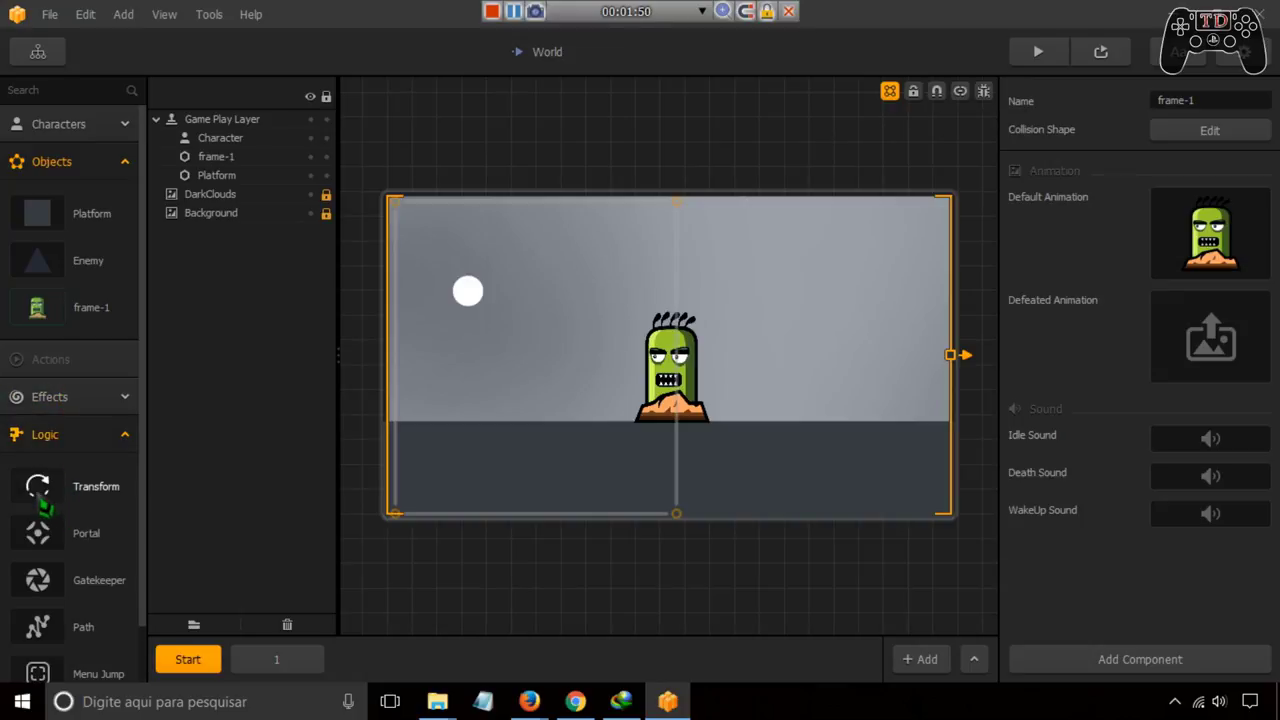
{"action": "left_click_drag", "start_coordinate": [38, 490], "coordinate": [303, 503]}
{"action": "left_click_drag", "start_coordinate": [773, 393], "coordinate": [811, 402]}
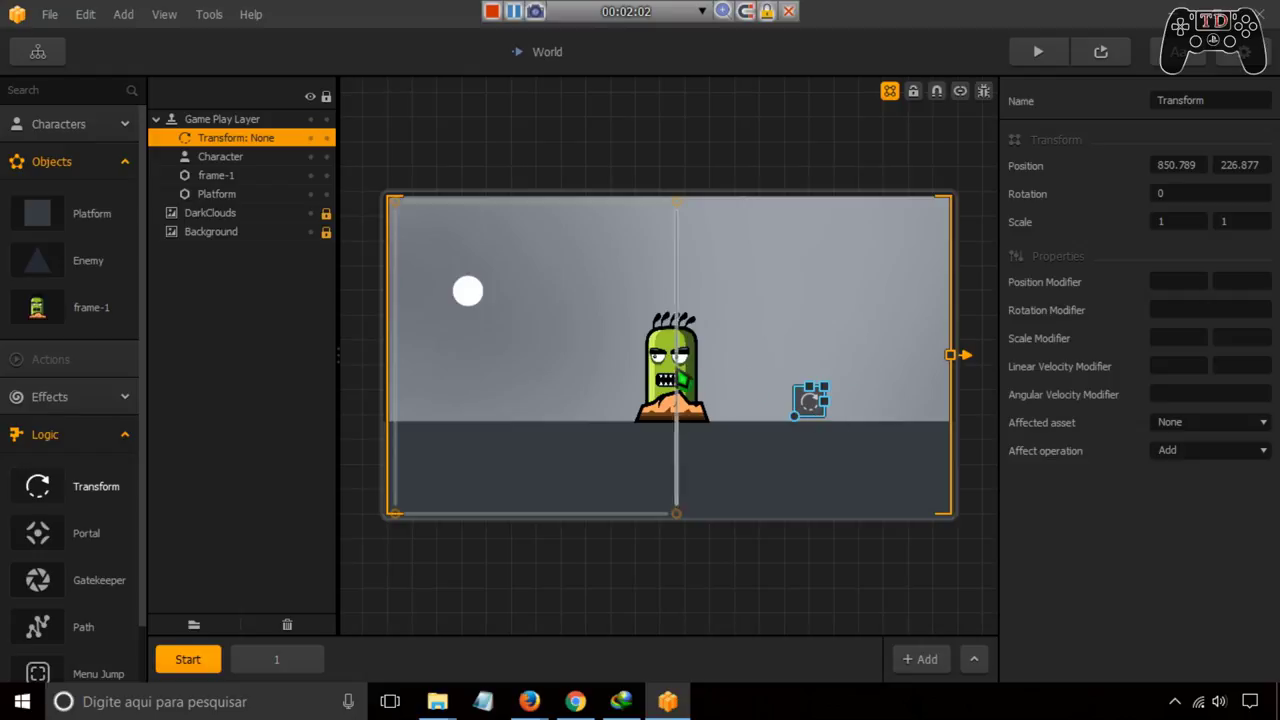
{"action": "left_click_drag", "start_coordinate": [678, 372], "coordinate": [774, 372]}
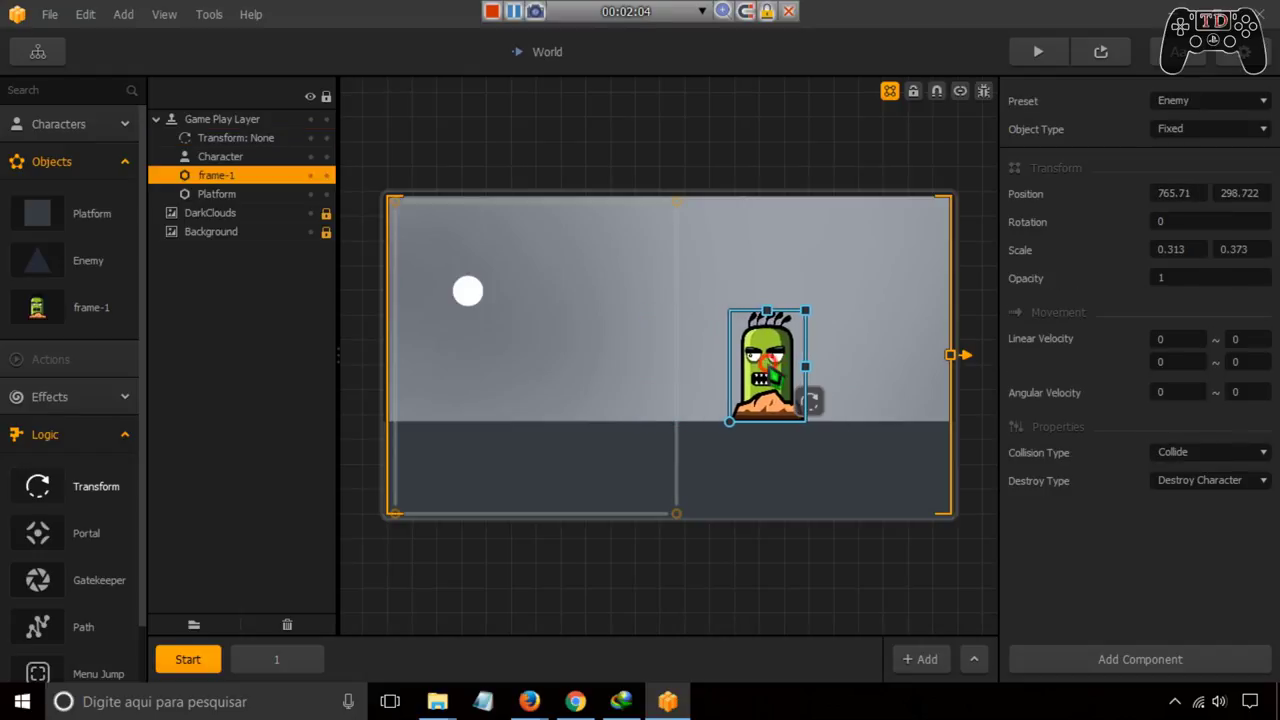
Set the Transform object's affected asset to frame-1 and its affect operation to Replace
{"action": "left_click", "coordinate": [810, 401]}
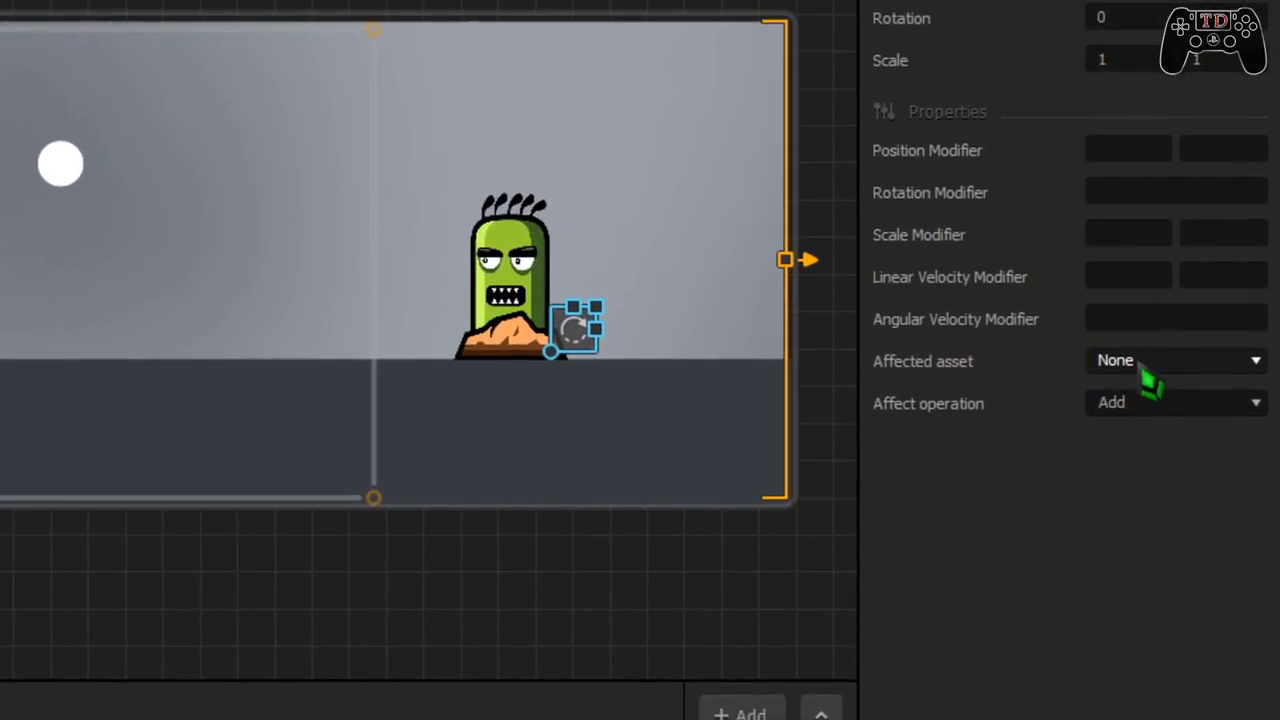
{"action": "left_click", "coordinate": [1157, 362]}
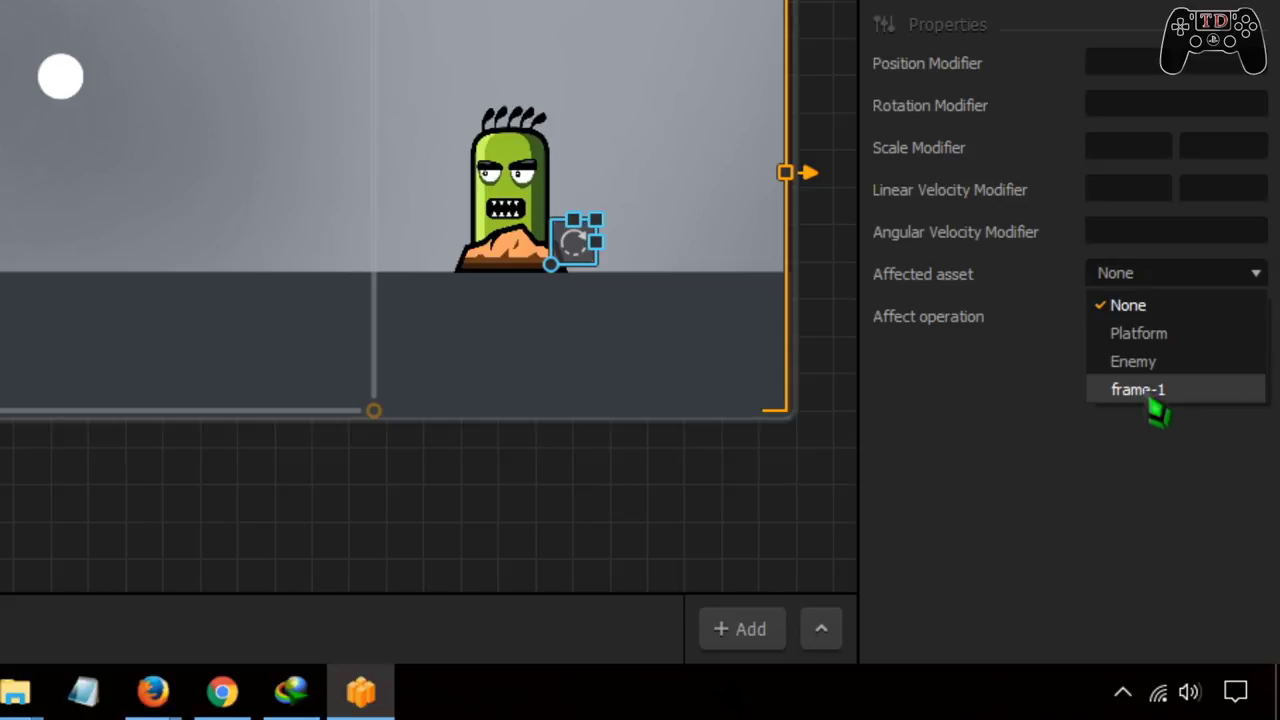
{"action": "left_click", "coordinate": [1140, 390]}
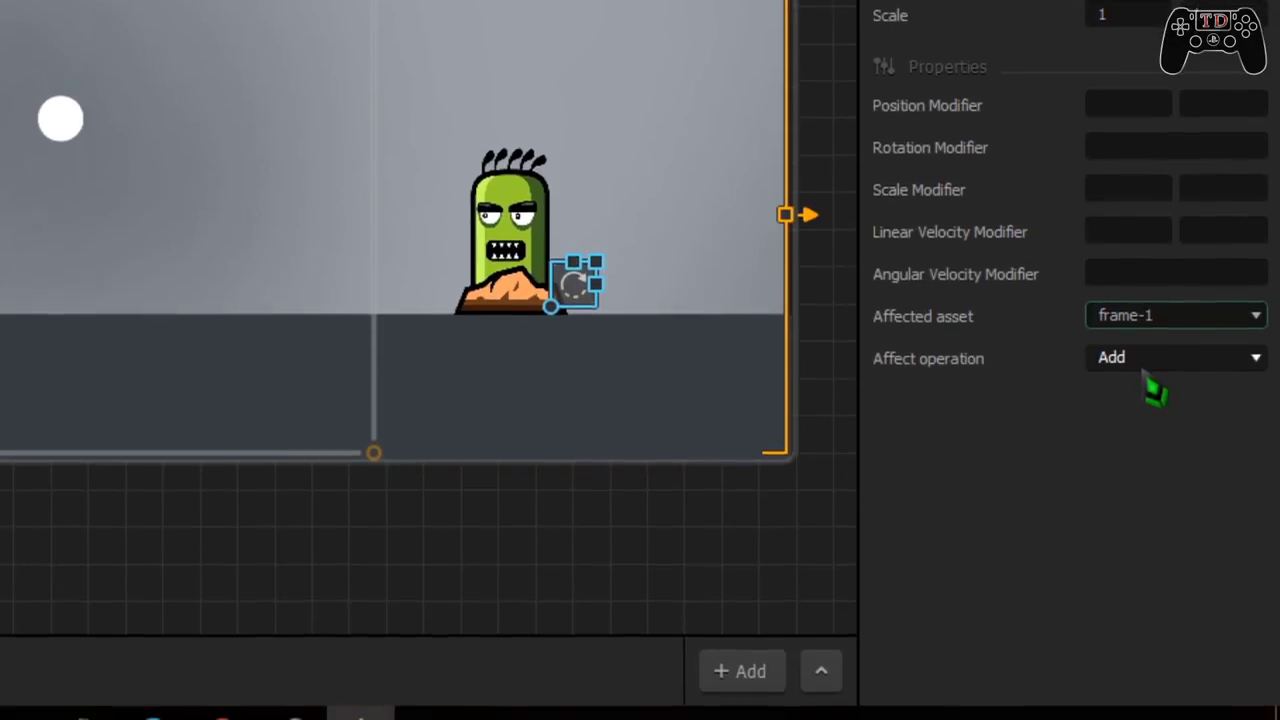
{"action": "left_click", "coordinate": [1140, 357]}
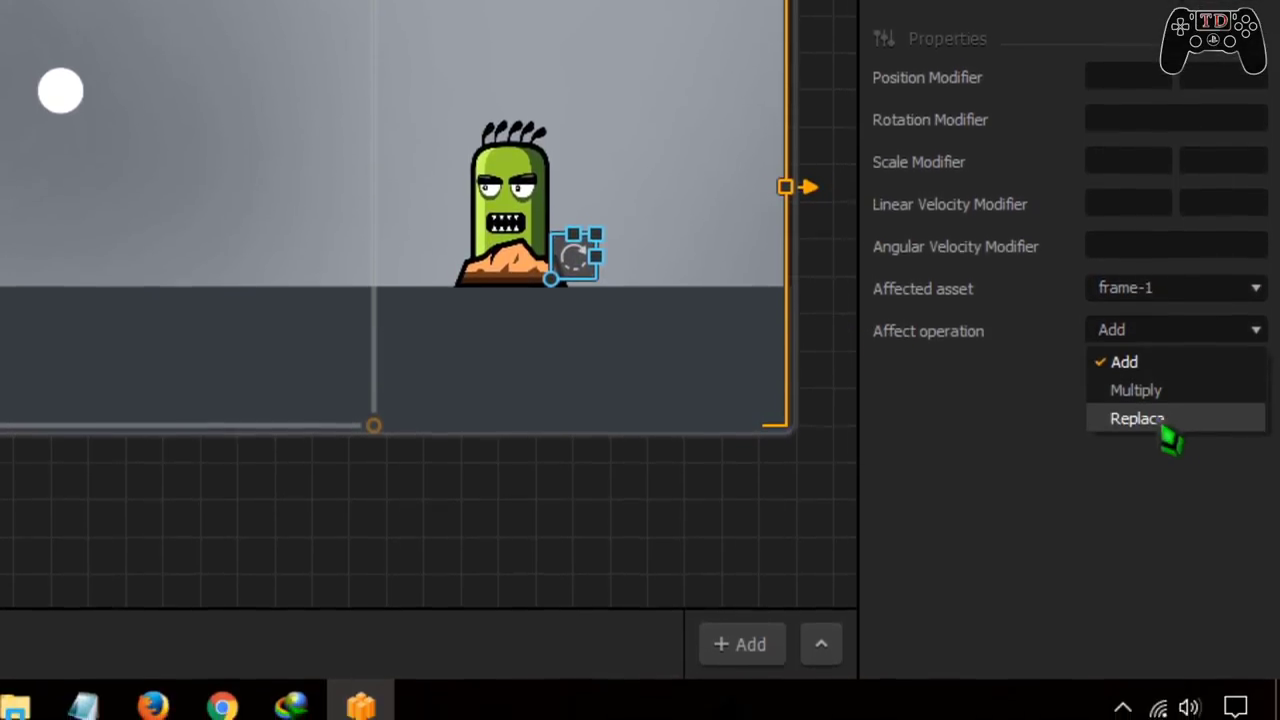
{"action": "left_click", "coordinate": [1150, 418]}
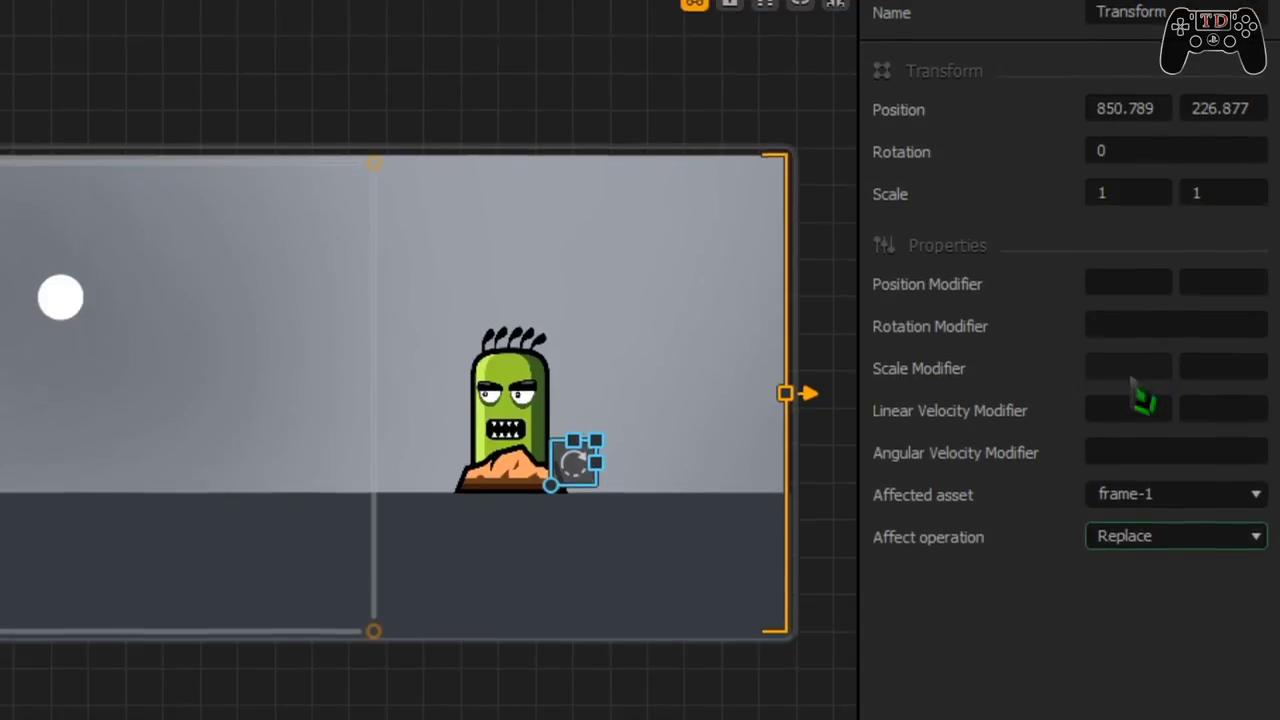
Set the Transform object's horizontal linear velocity modifier to -4 and preview the game
{"action": "left_click", "coordinate": [1126, 372]}
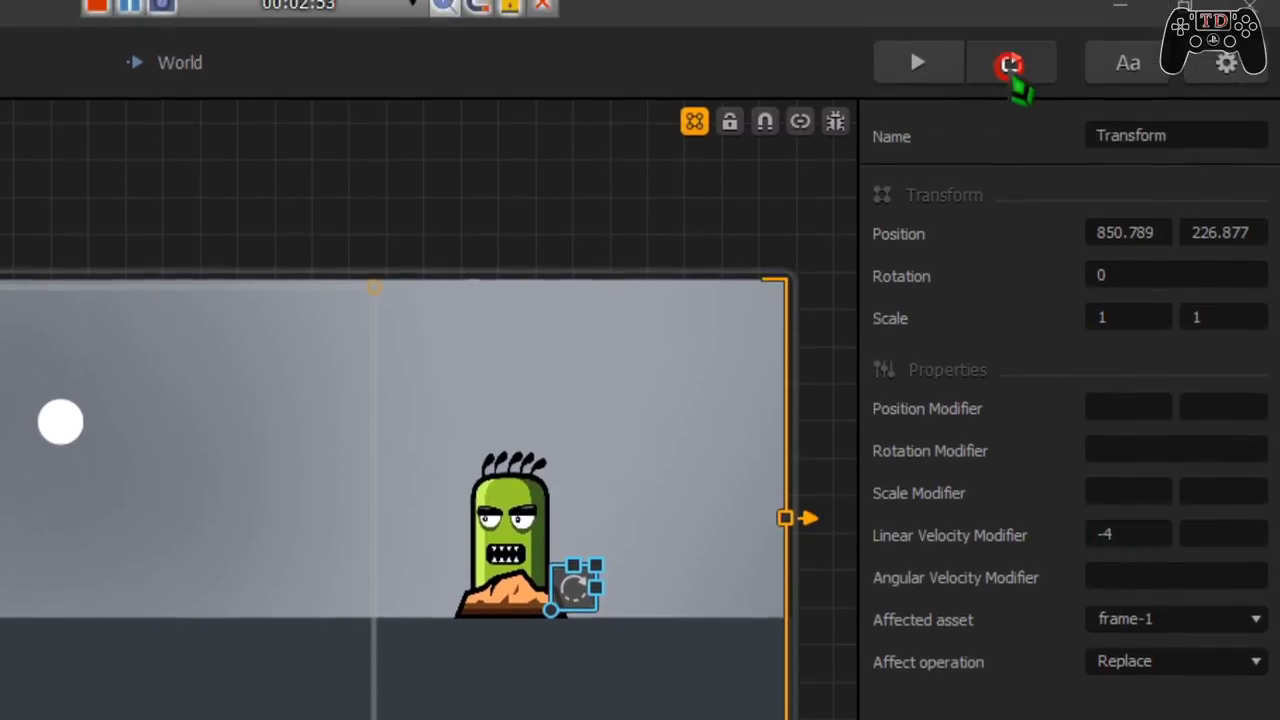
{"action": "left_click", "coordinate": [1008, 66]}
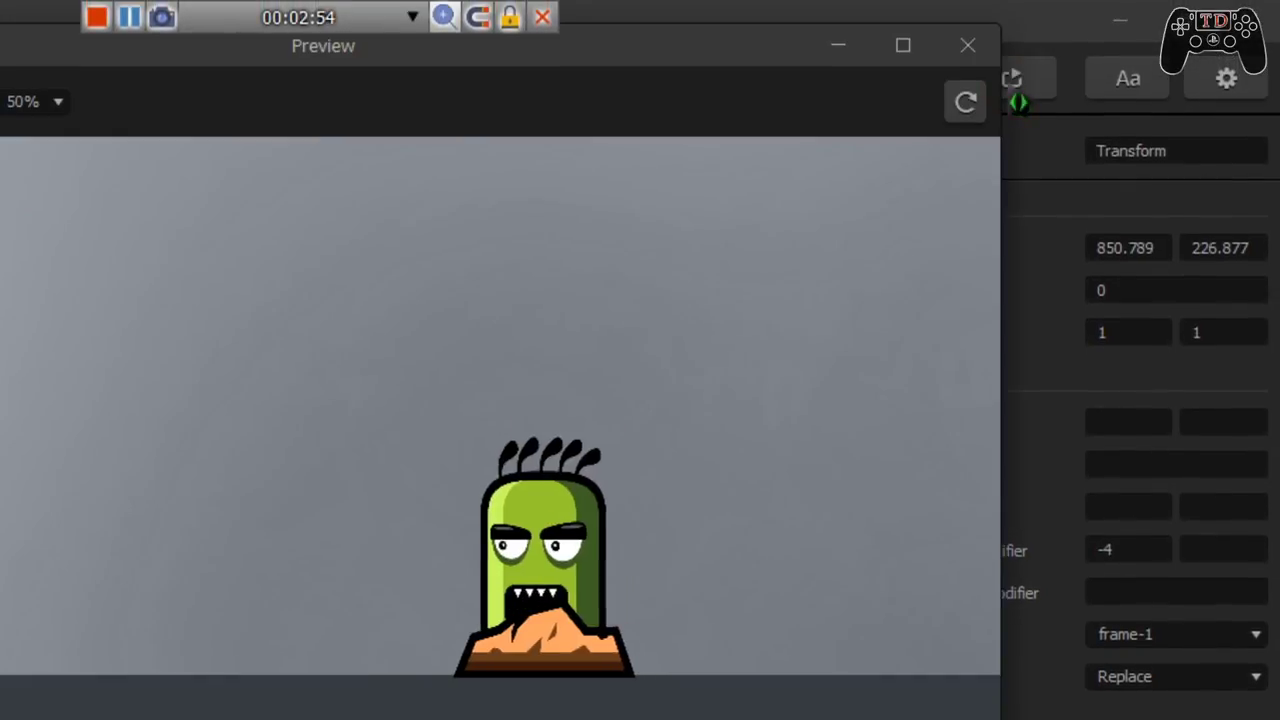
{"action": "left_click", "coordinate": [980, 55]}
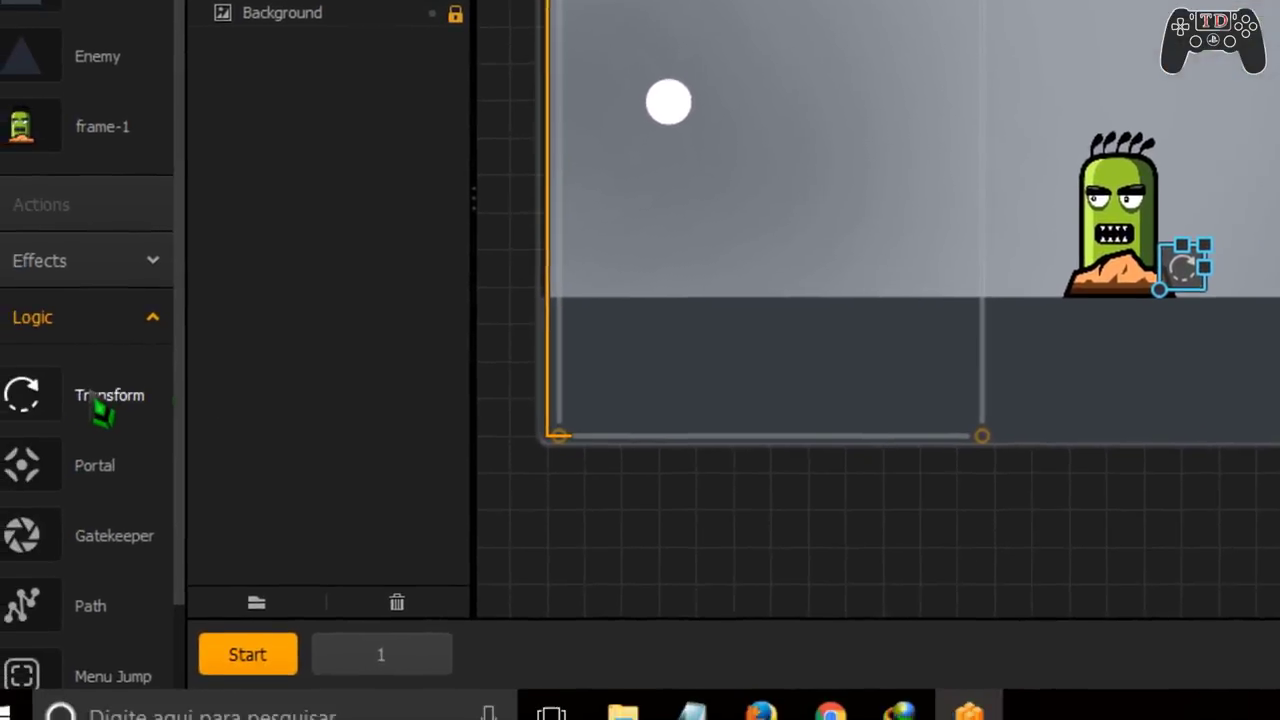
Add a second Transform logic object on the ground between the character and the monster, at about 312, 231
{"action": "left_click_drag", "start_coordinate": [57, 394], "coordinate": [641, 358]}
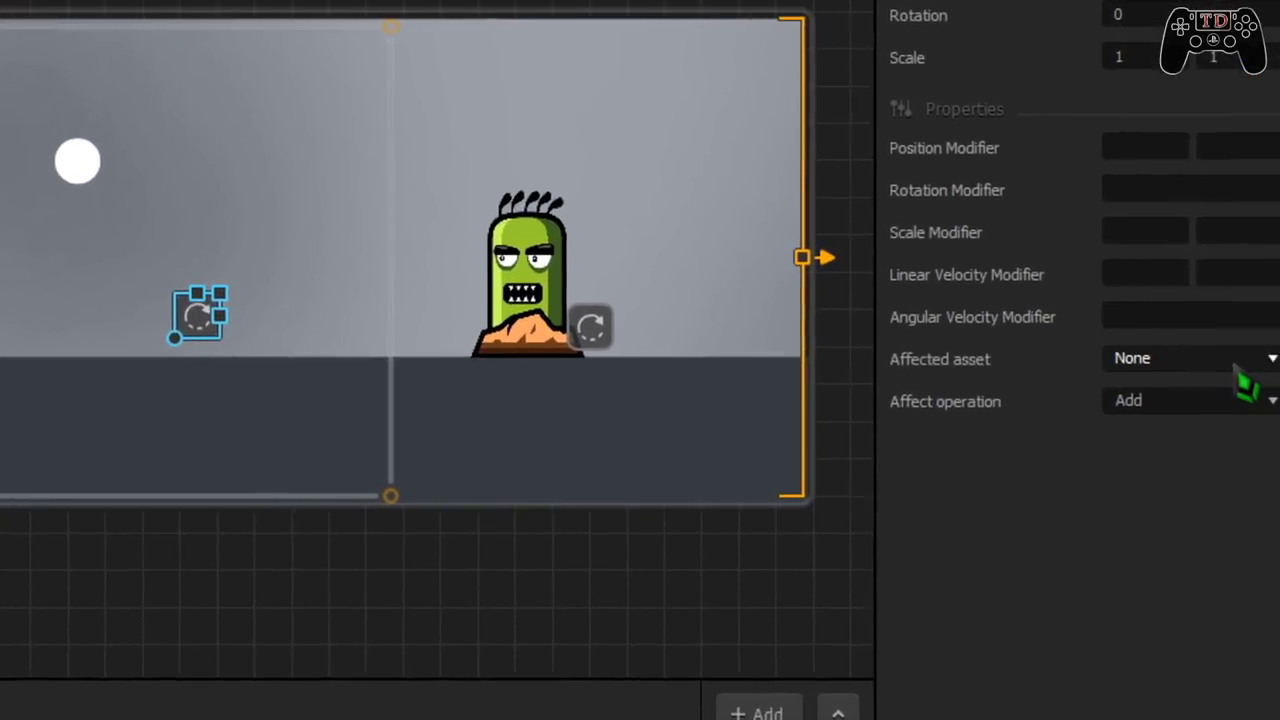
{"action": "left_click", "coordinate": [1232, 360]}
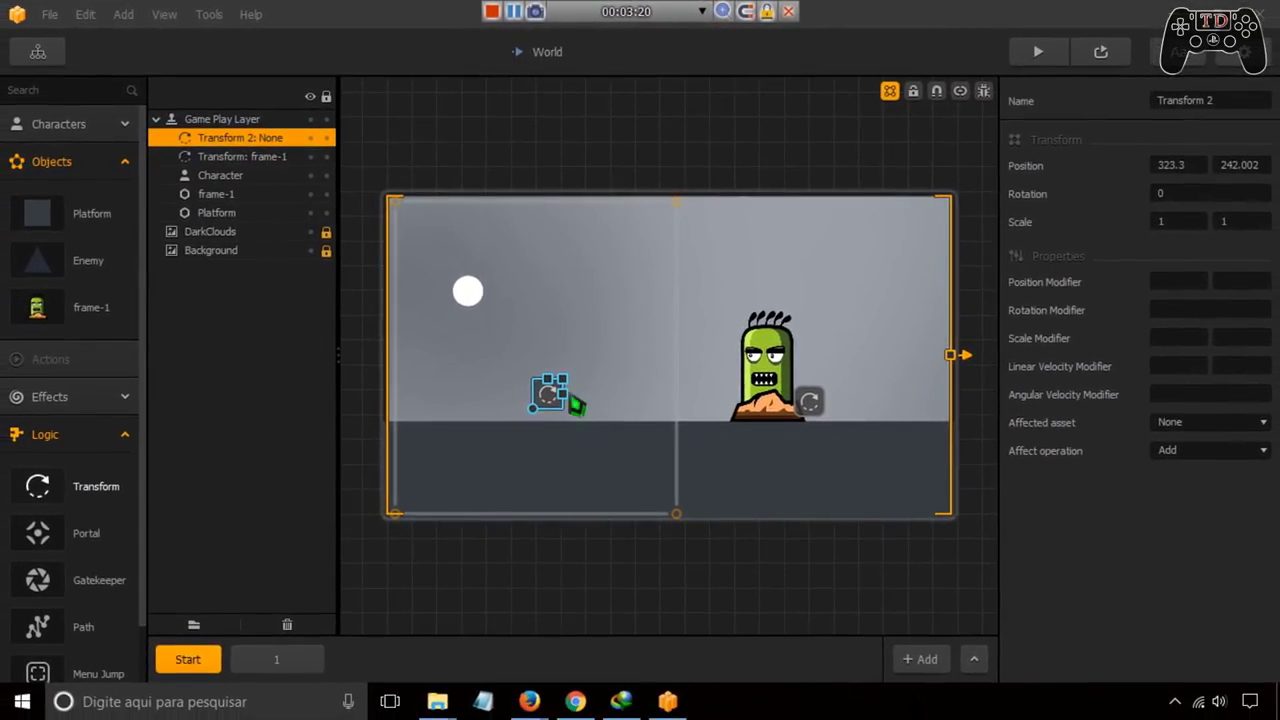
{"action": "left_click_drag", "start_coordinate": [548, 396], "coordinate": [543, 400]}
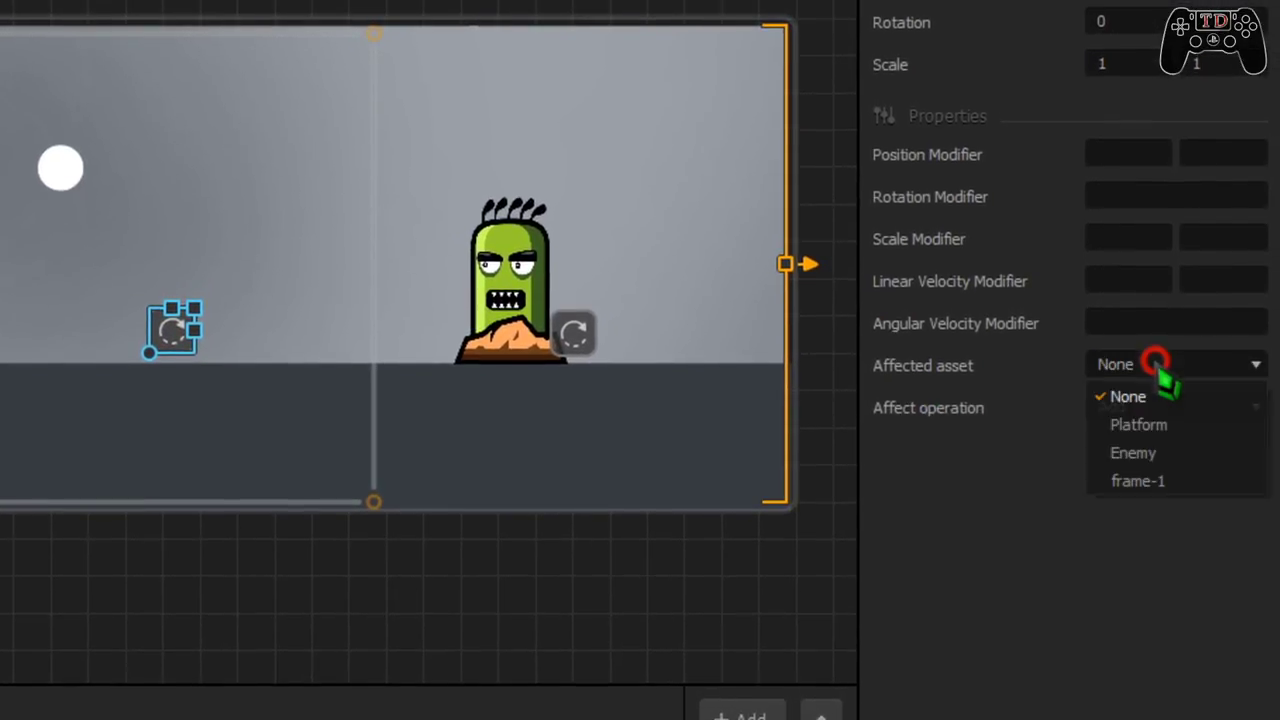
Make the second Transform affect frame-1 with Replace and a horizontal linear velocity modifier of 4, and preview the game
{"action": "left_click", "coordinate": [1138, 479]}
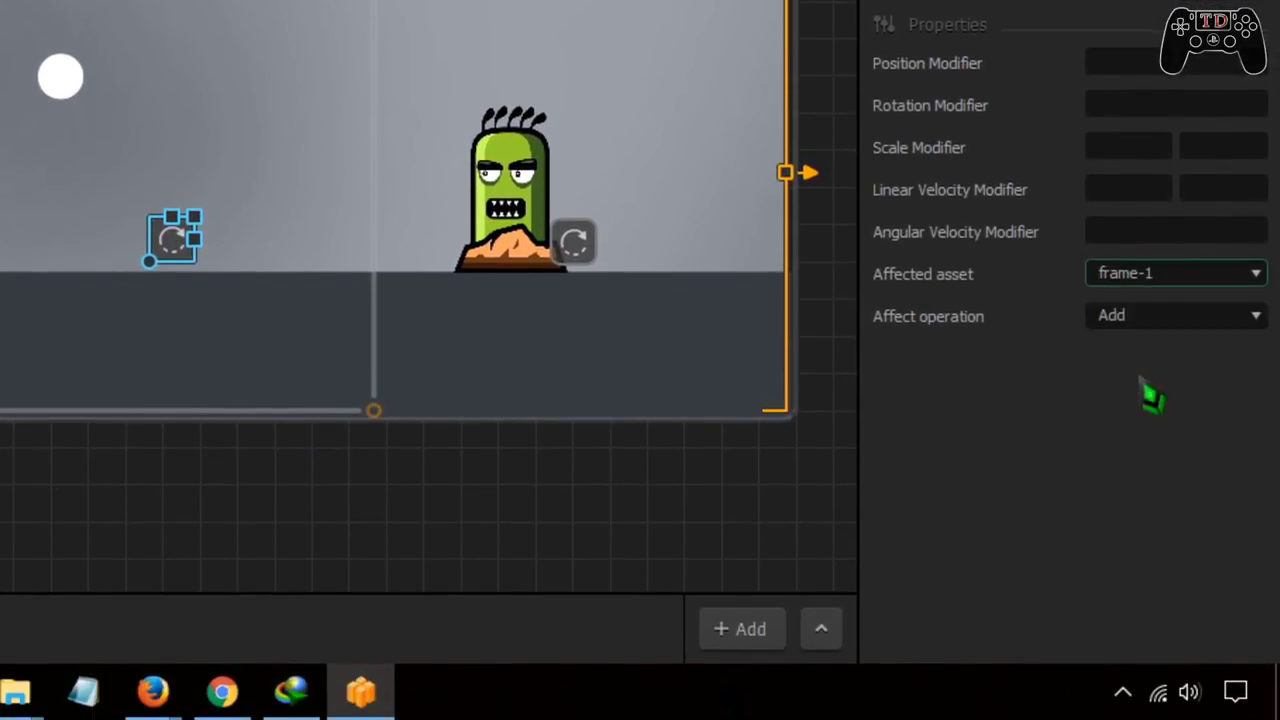
{"action": "left_click", "coordinate": [1160, 274]}
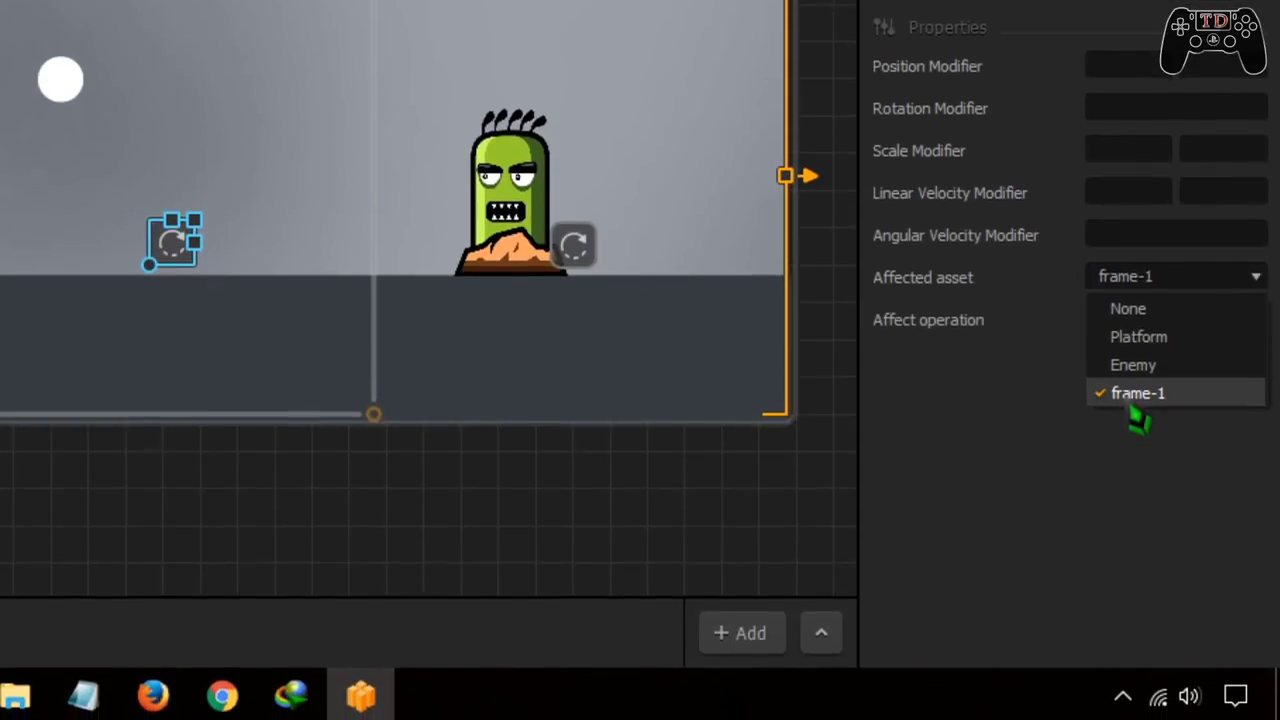
{"action": "left_click", "coordinate": [1132, 393]}
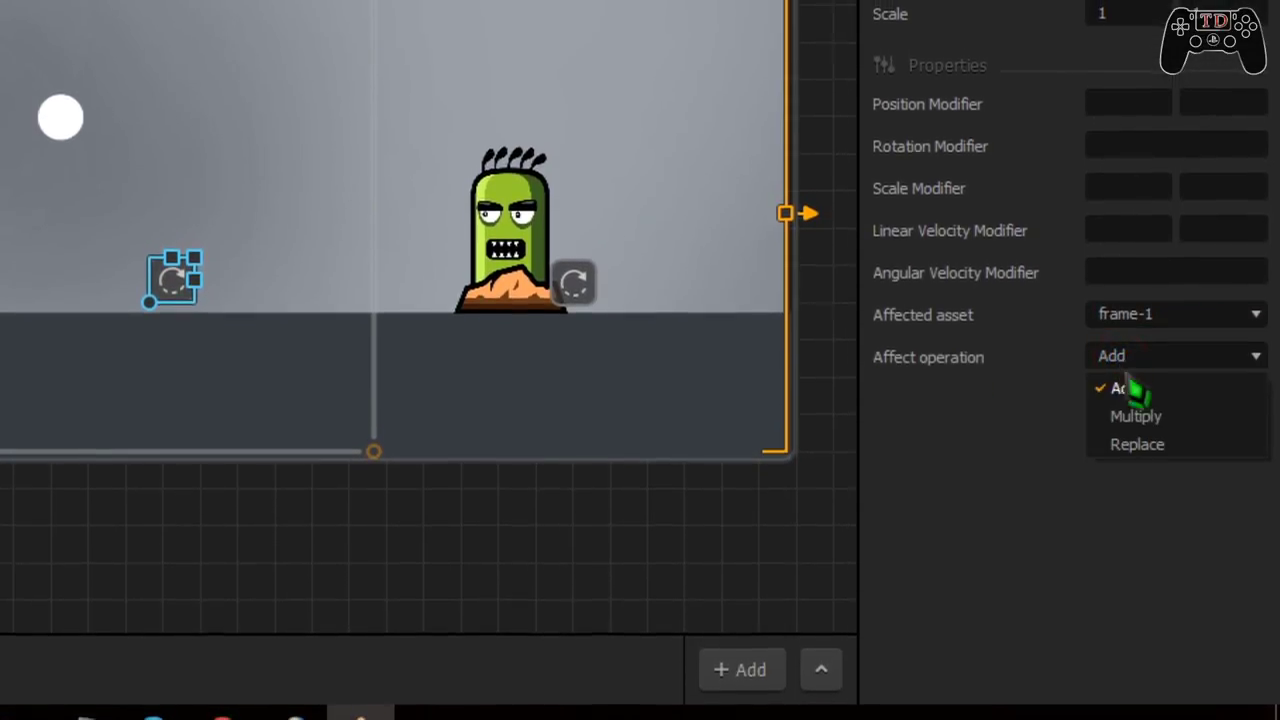
{"action": "left_click", "coordinate": [1136, 446]}
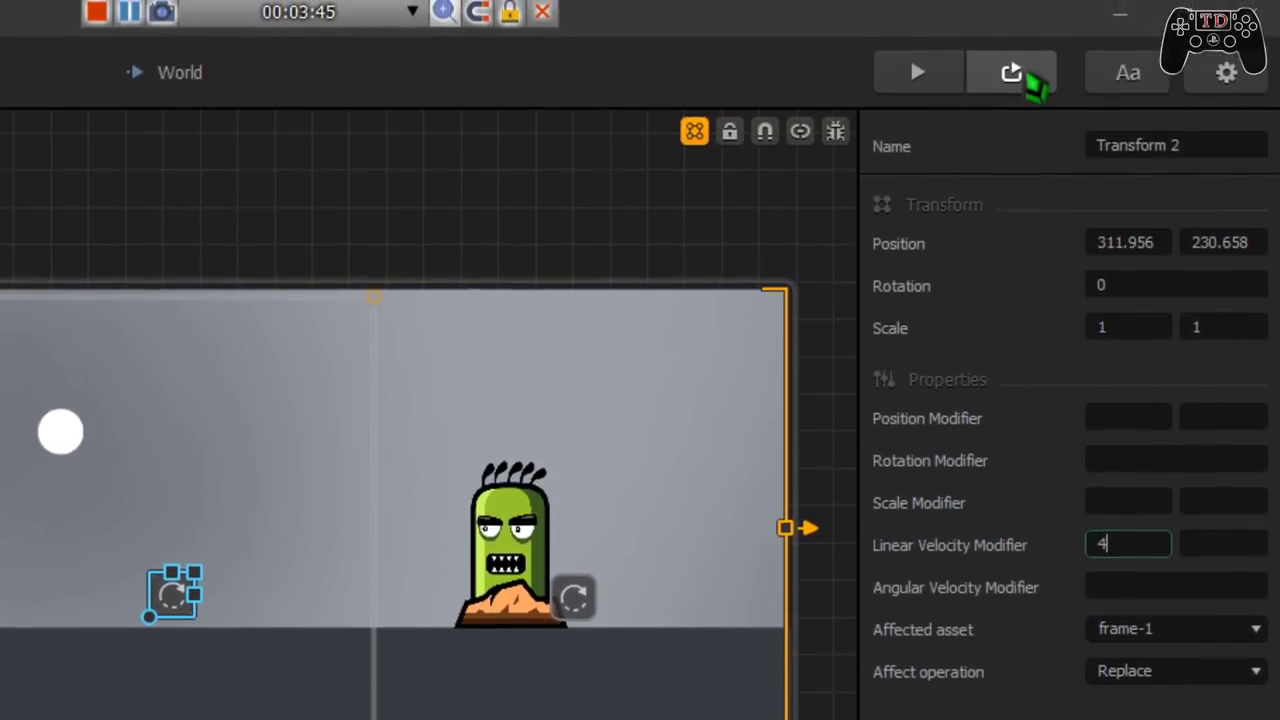
{"action": "left_click", "coordinate": [1027, 76]}
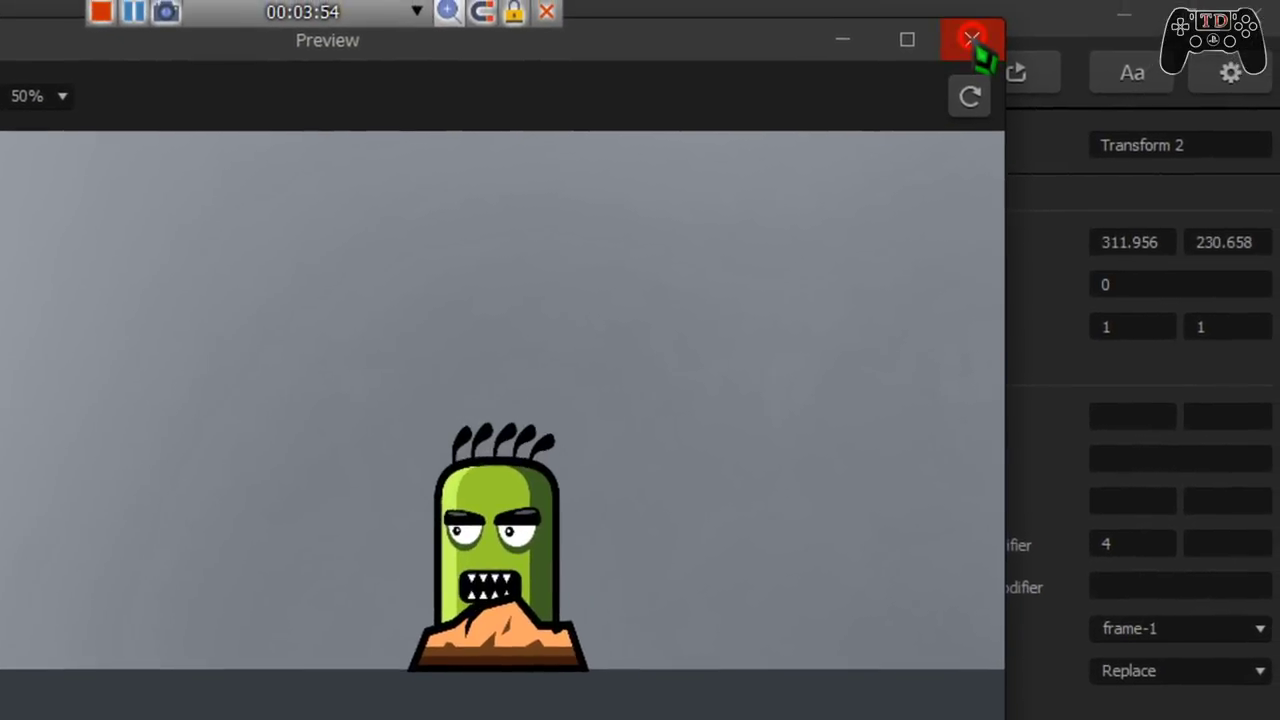
{"action": "left_click", "coordinate": [972, 40]}
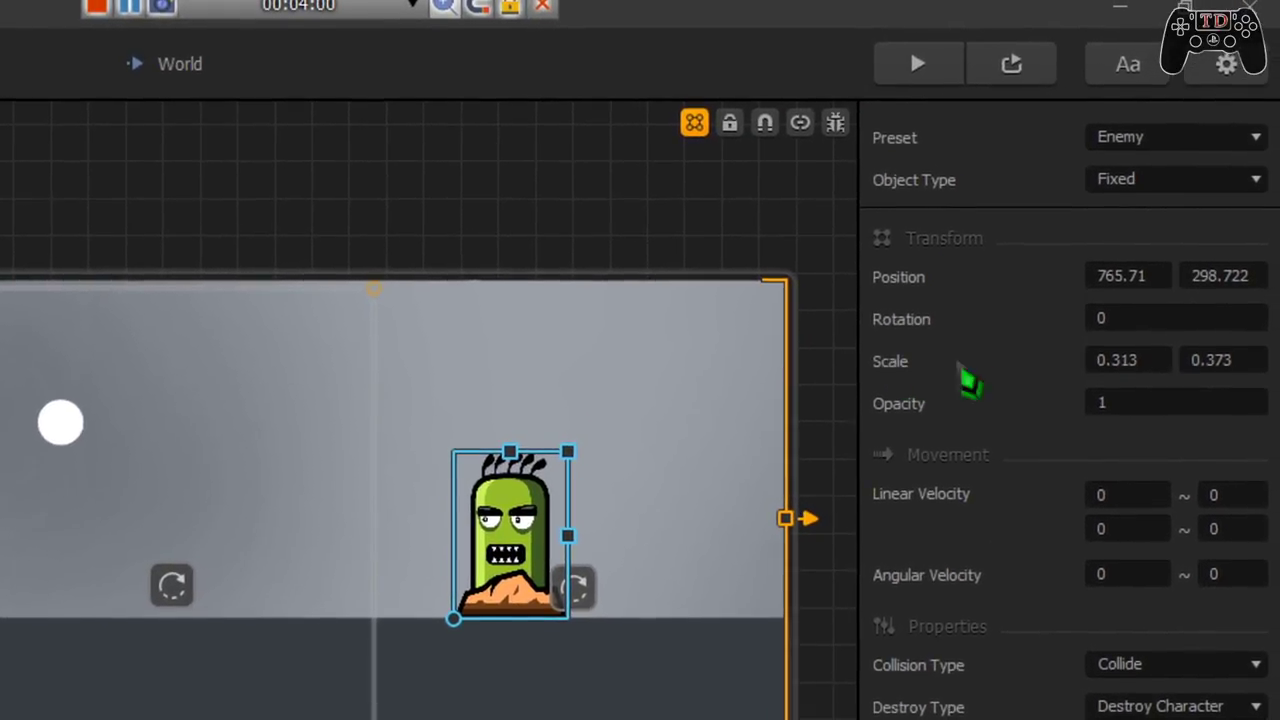
Copy the monster's horizontal scale of 0.313 into the scale modifier of the Transform beside it, and preview the game
{"action": "left_click_drag", "start_coordinate": [1130, 362], "coordinate": [1072, 360]}
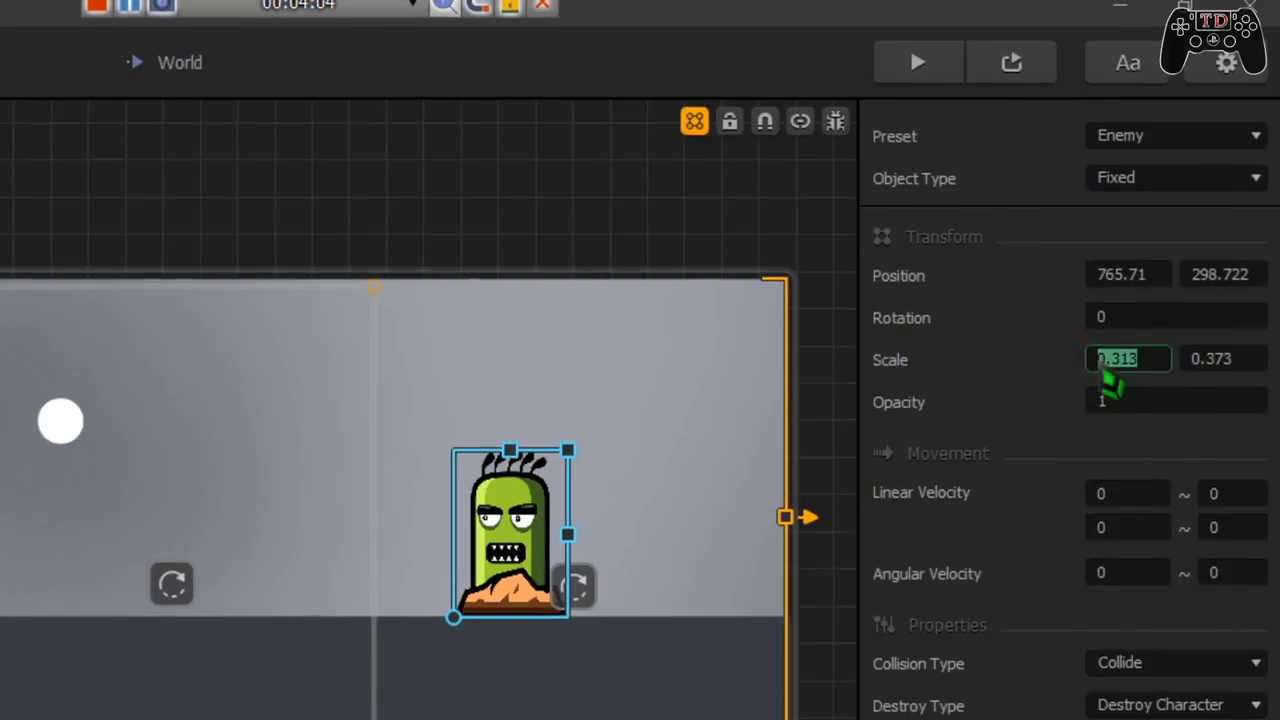
{"action": "right_click", "coordinate": [1100, 370]}
{"action": "left_click", "coordinate": [1090, 386]}
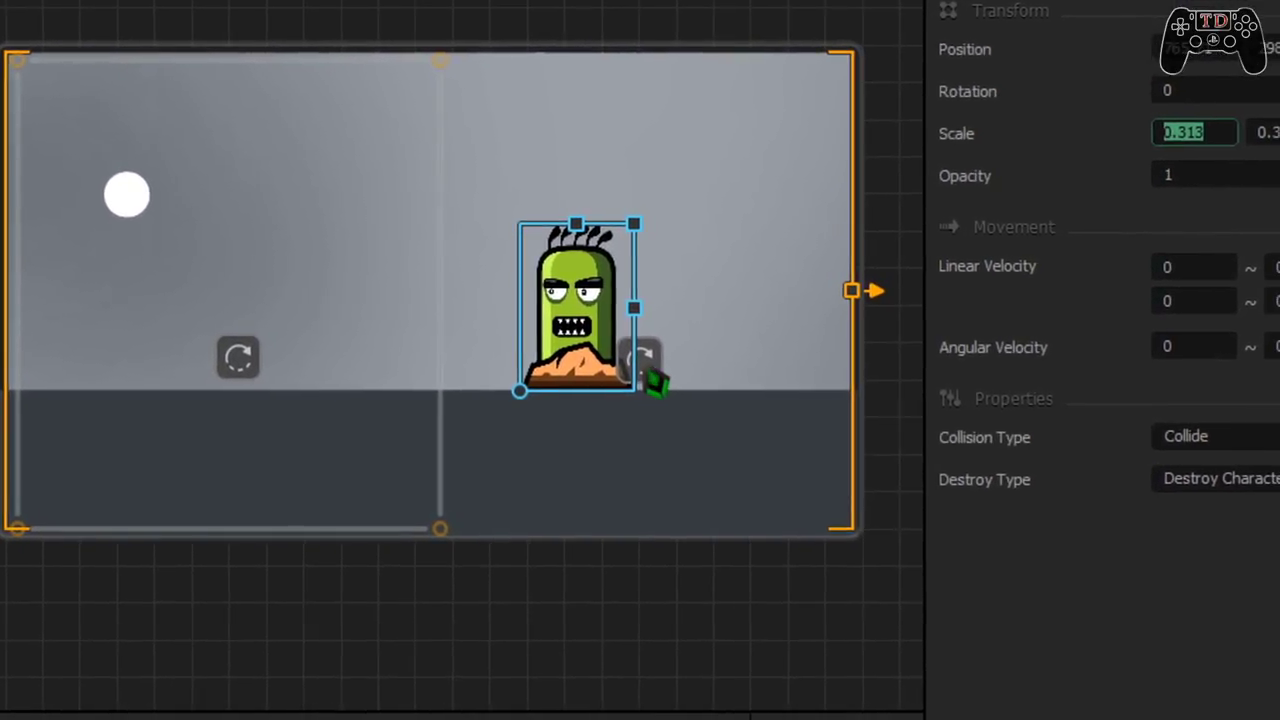
{"action": "left_click", "coordinate": [662, 380]}
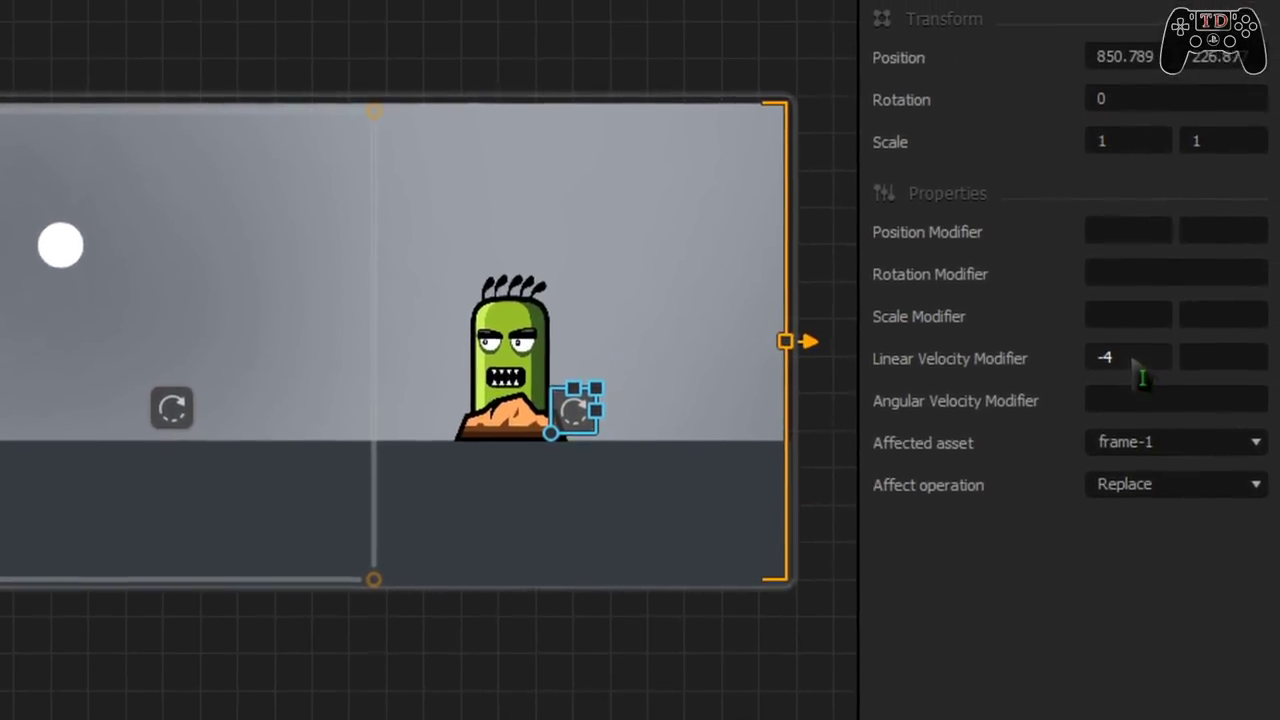
{"action": "right_click", "coordinate": [1100, 295]}
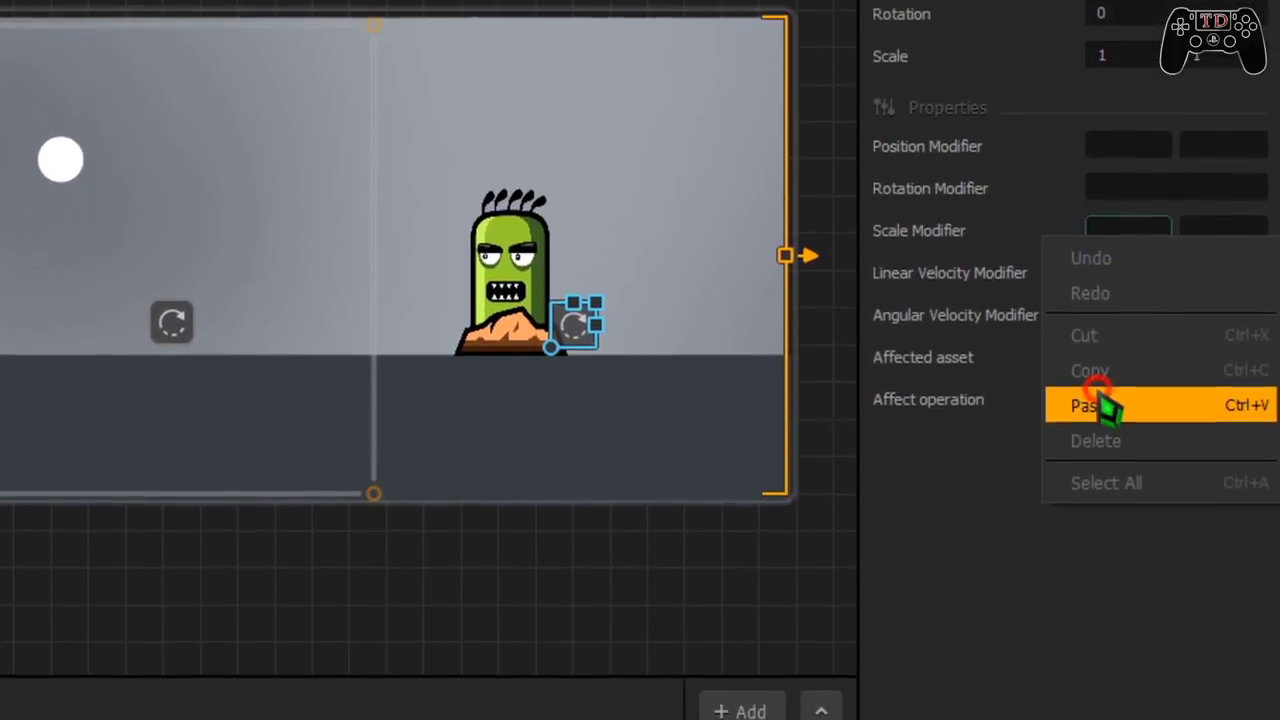
{"action": "left_click", "coordinate": [1091, 523]}
{"action": "left_click", "coordinate": [1020, 70]}
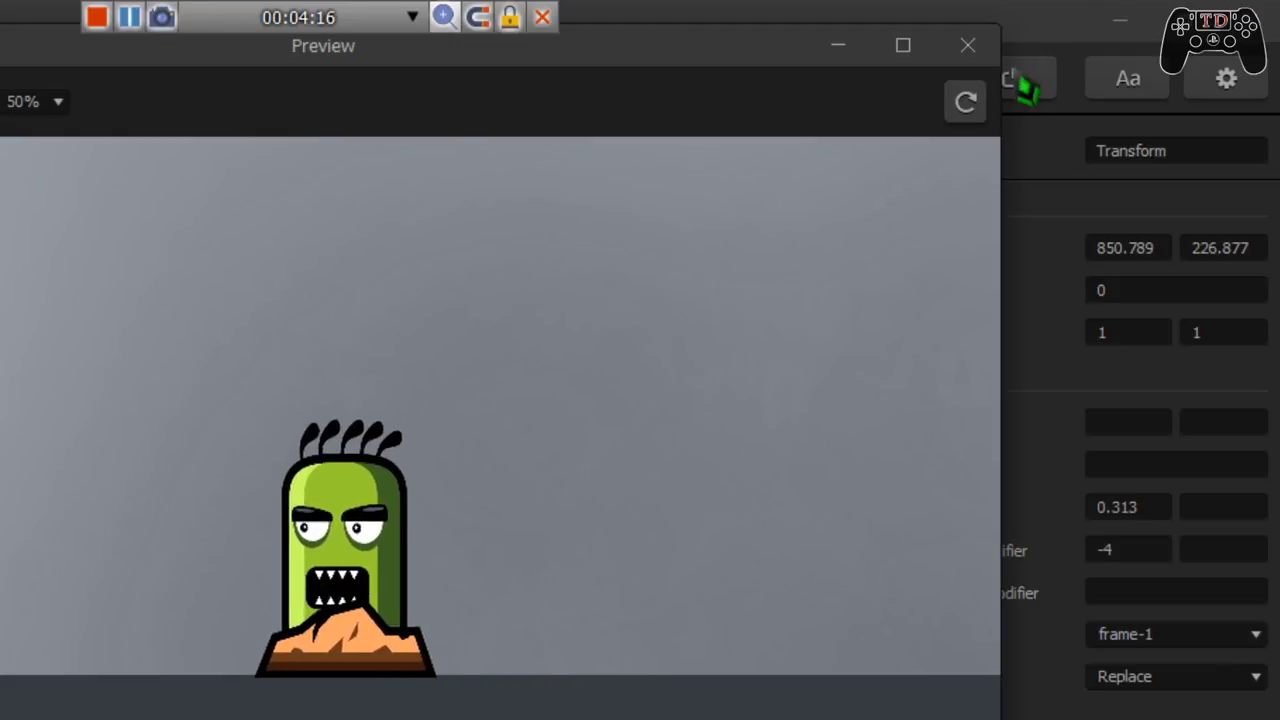
{"action": "left_click", "coordinate": [968, 46]}
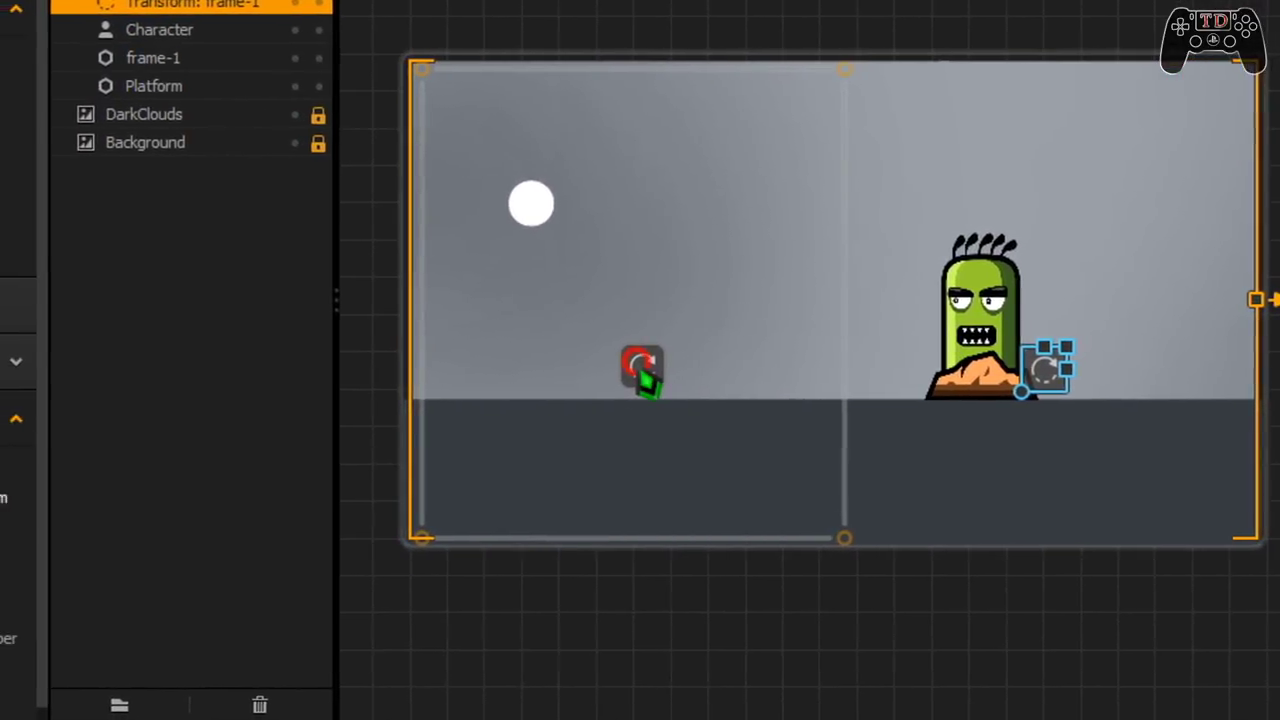
Set the second Transform's horizontal scale modifier to -0.313 and preview the game
{"action": "left_click", "coordinate": [607, 370]}
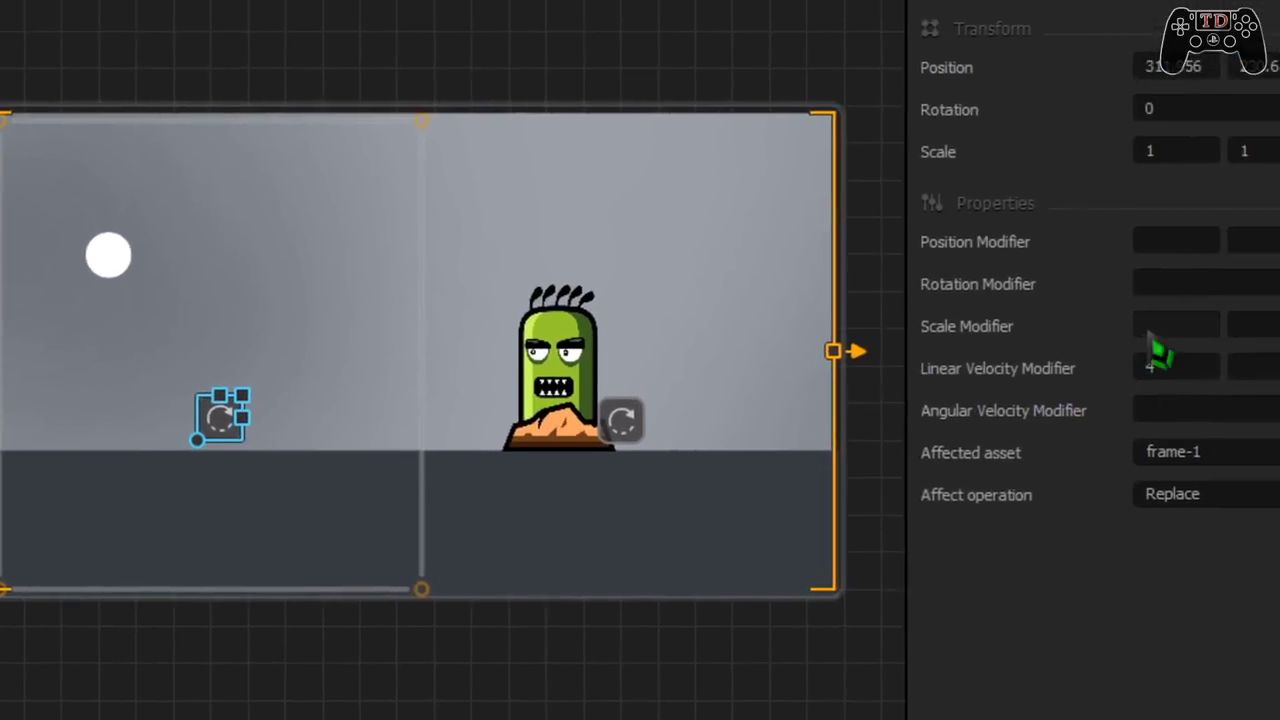
{"action": "left_click", "coordinate": [1110, 355]}
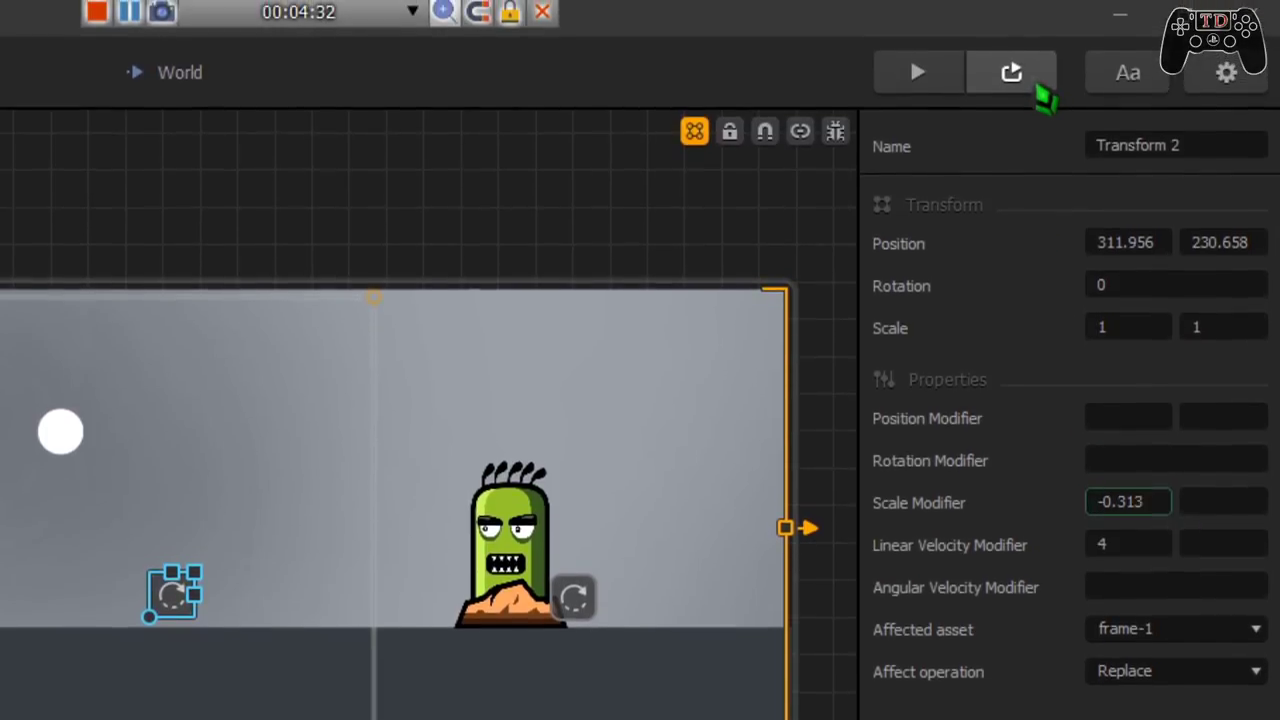
{"action": "left_click", "coordinate": [1030, 78]}
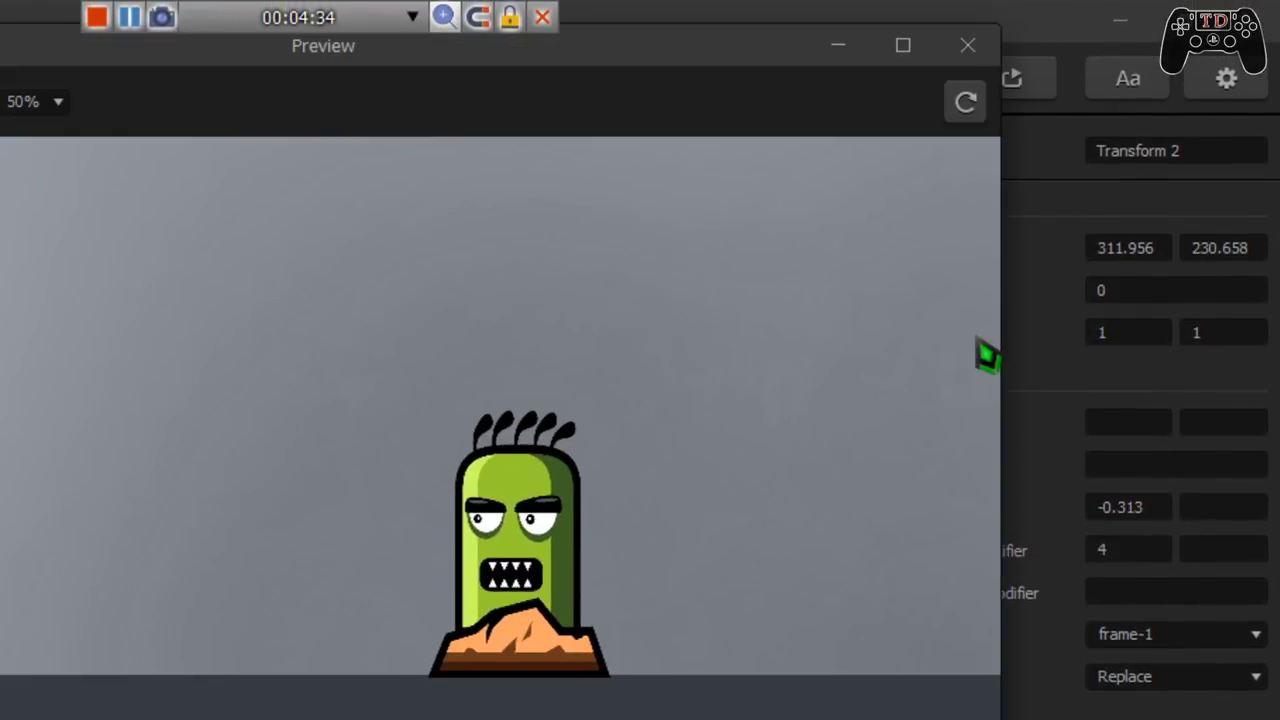